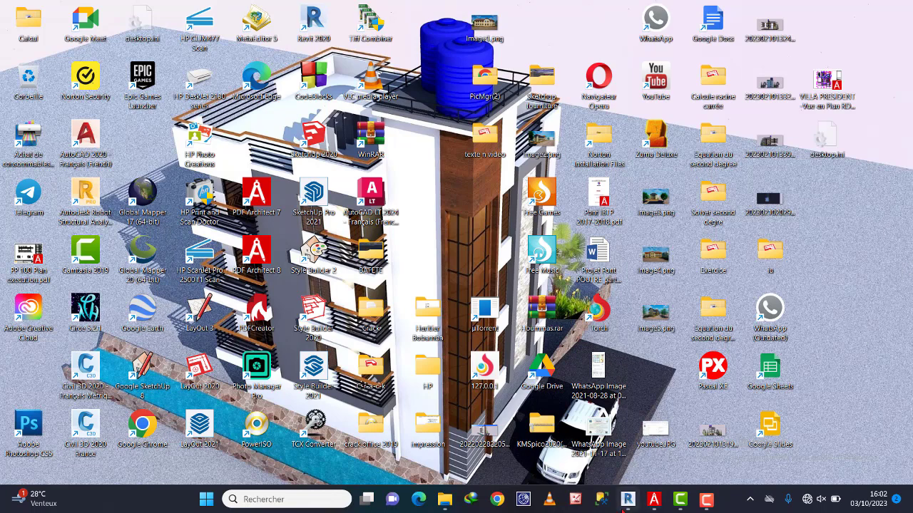
Step: Switch to Revit and inspect several exterior and interior walls of the house in the 3D view
left_click(628, 499)
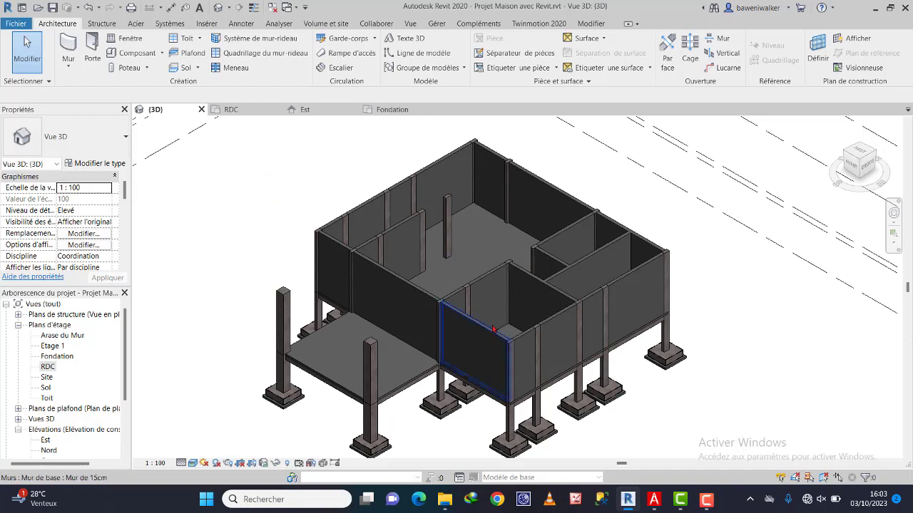
left_click(400, 285)
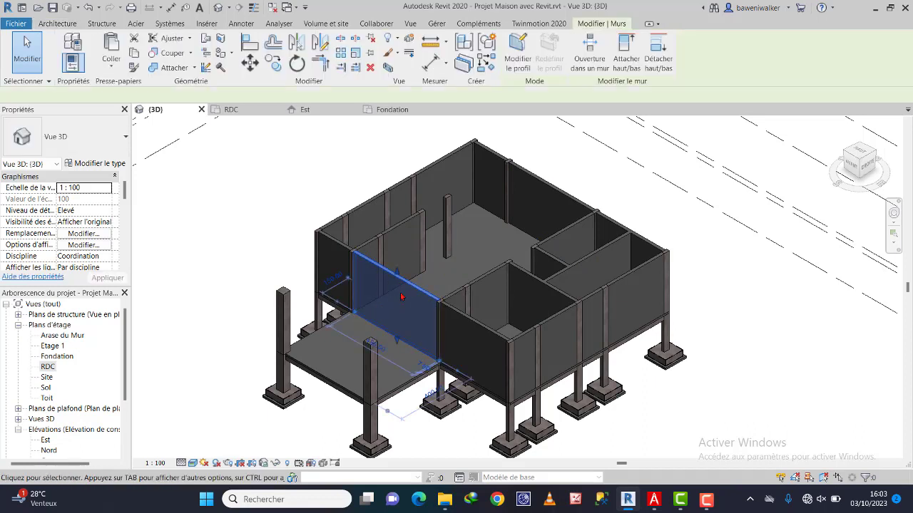
left_click(475, 326)
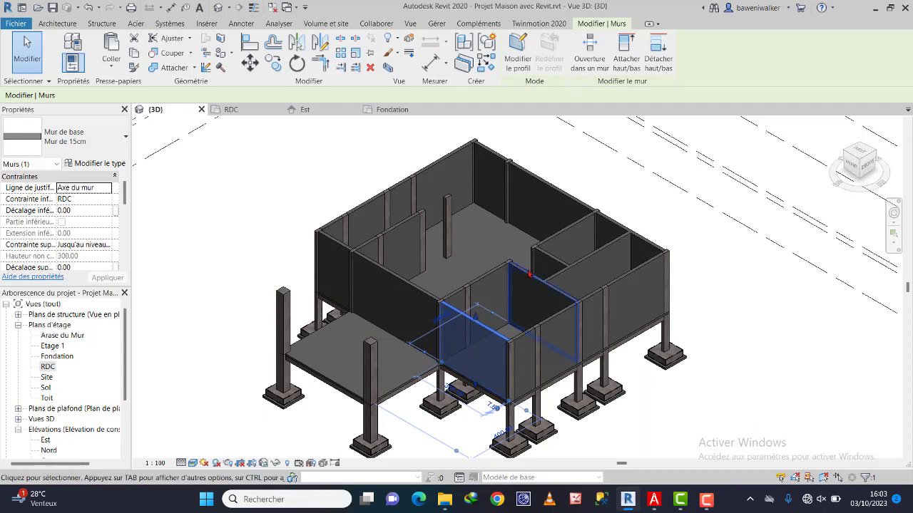
left_click(505, 298)
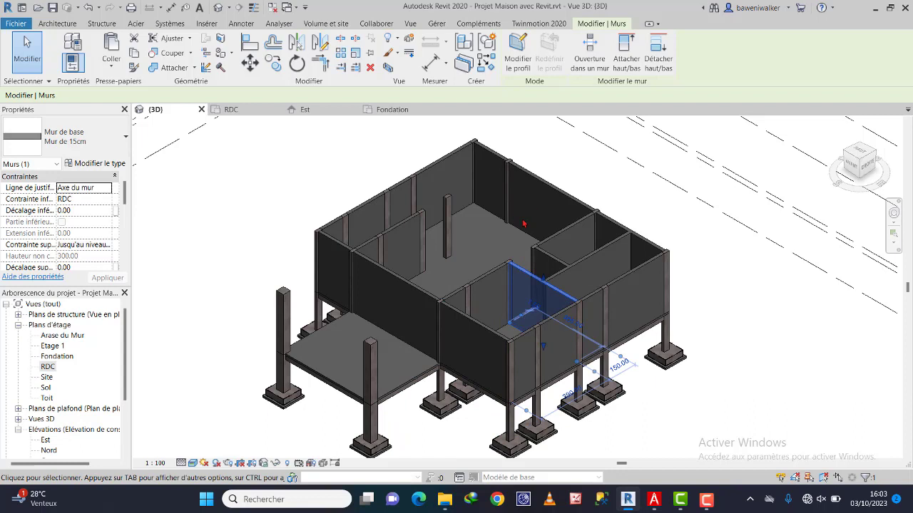
left_click(553, 258)
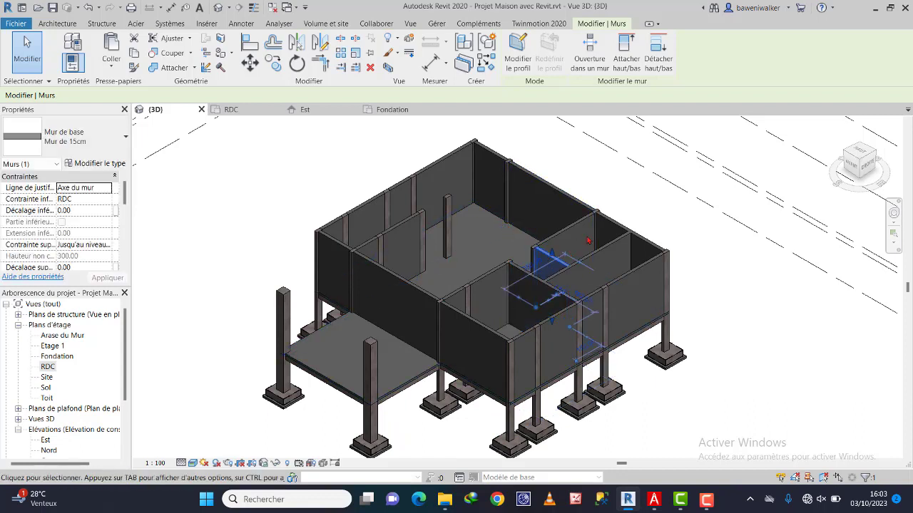
left_click(621, 259)
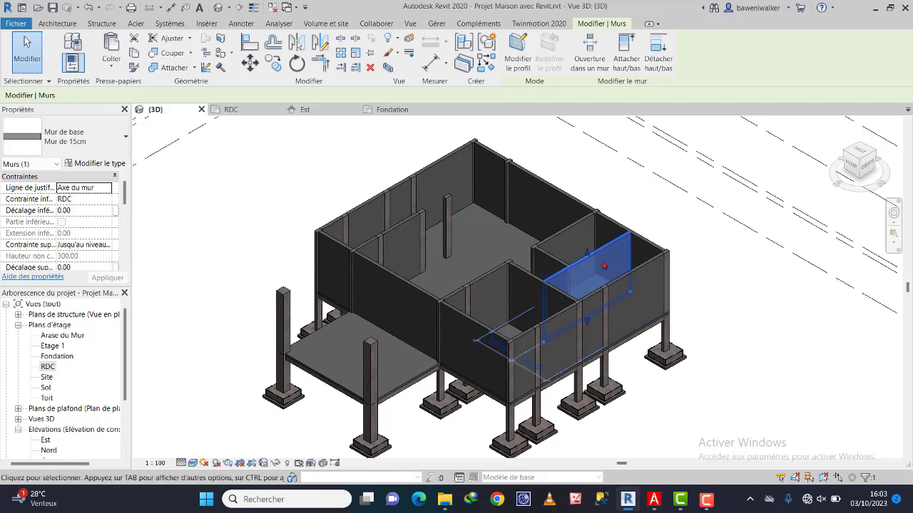
left_click(724, 270)
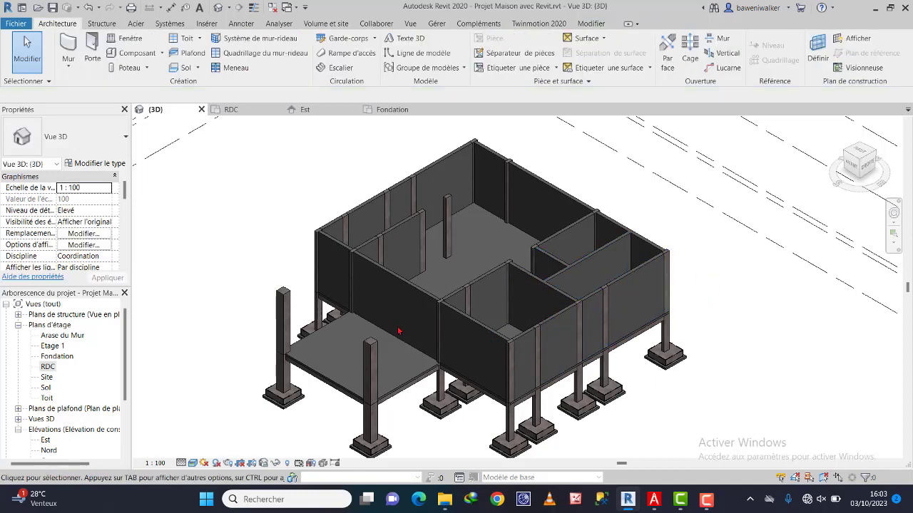
Step: Open the RDC floor plan with the grid lines from F to A in view
double_click(49, 366)
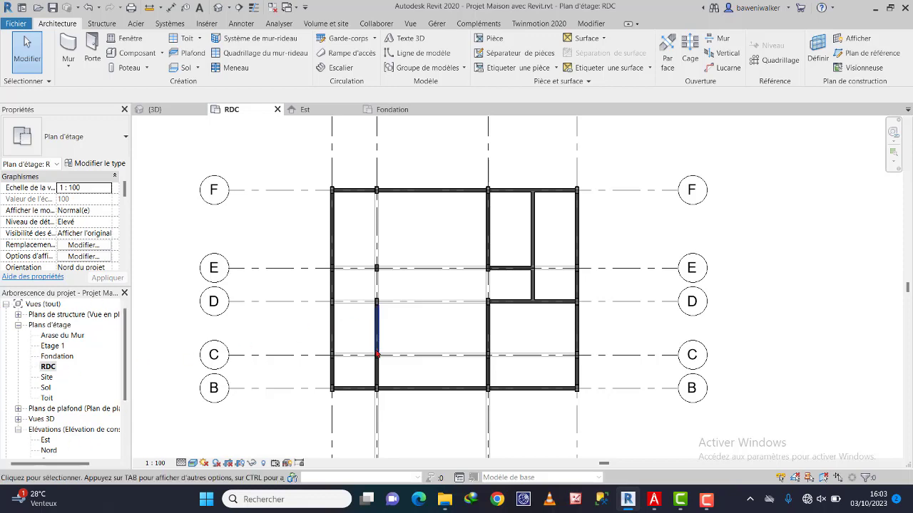
middle_click_drag(413, 379, 409, 311)
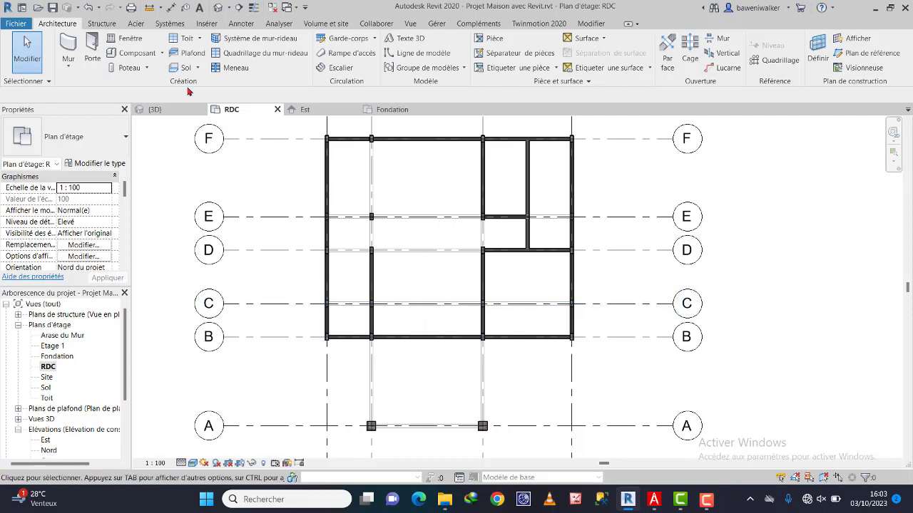
Step: Start placing a component and browse for a family to load in the library's Portes > Huisserie Metal folder
left_click(131, 54)
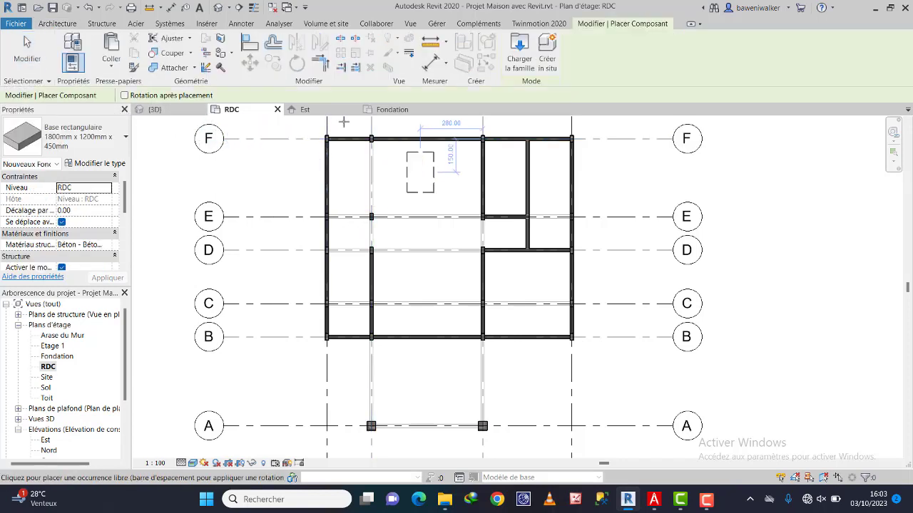
left_click(521, 47)
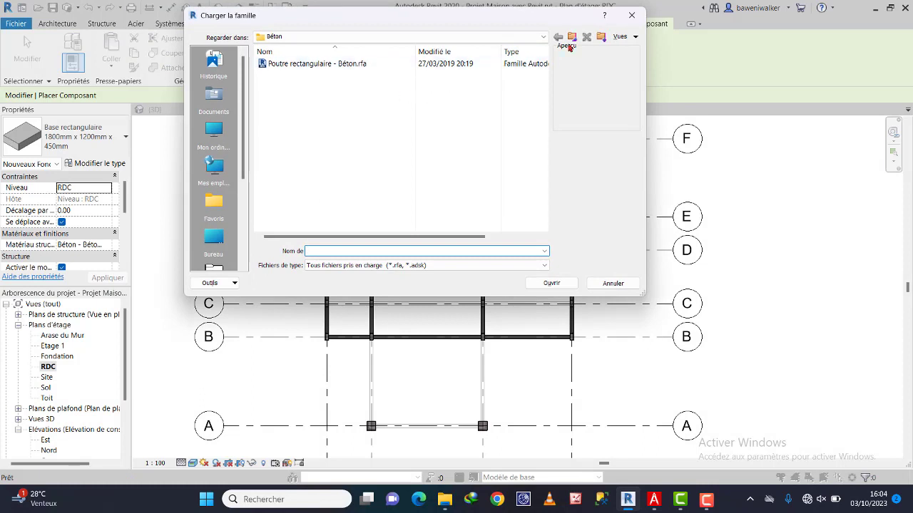
left_click(570, 43)
left_click(571, 42)
left_click(571, 42)
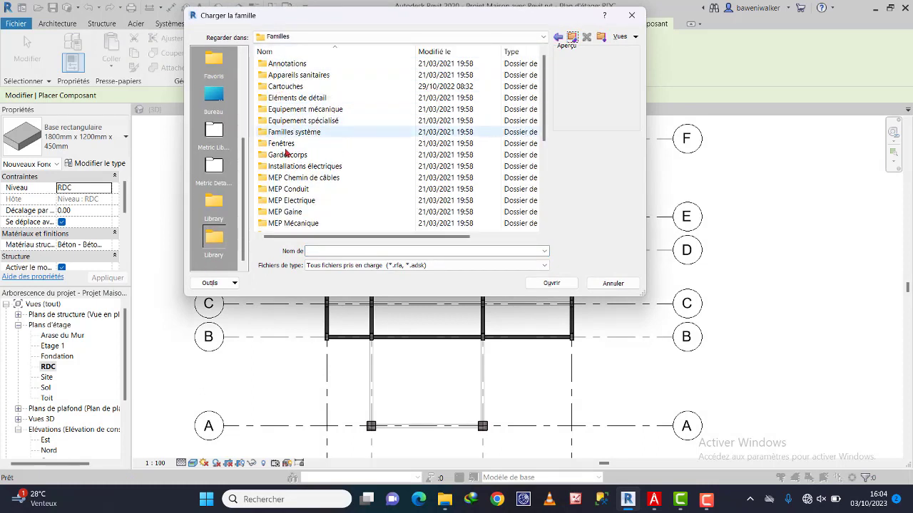
scroll(300, 171, "down", 2)
scroll(296, 178, "down", 2)
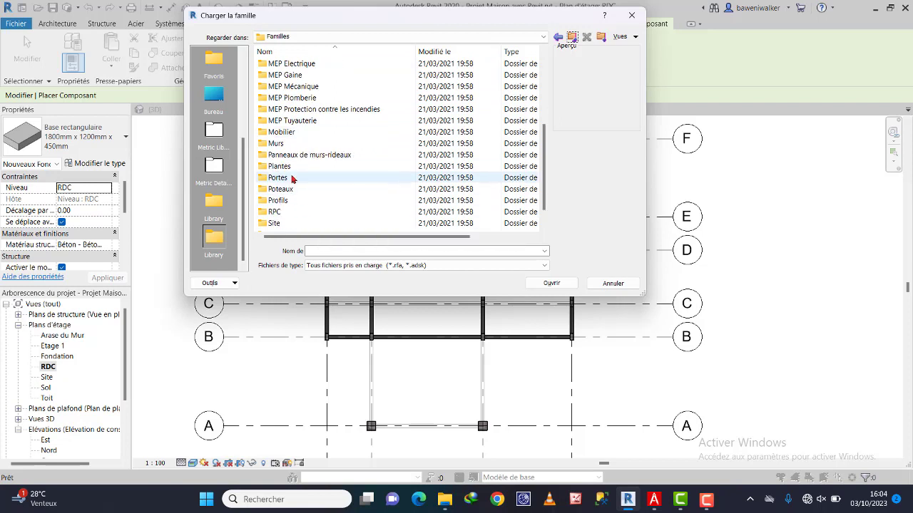
double_click(284, 179)
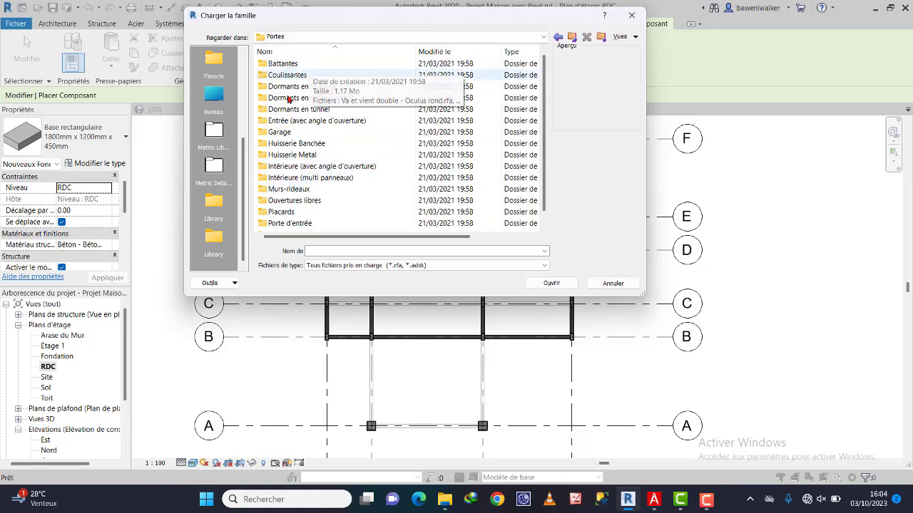
scroll(300, 99, "down", 2)
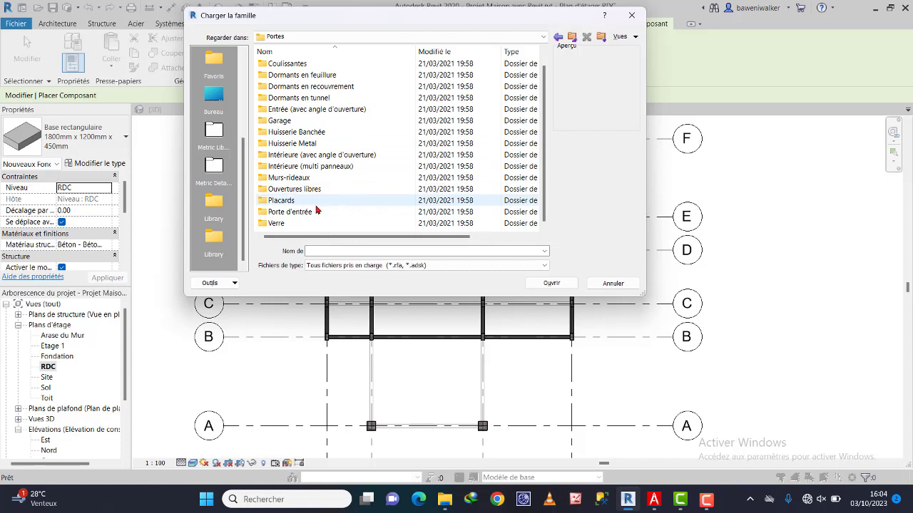
scroll(290, 66, "up", 1)
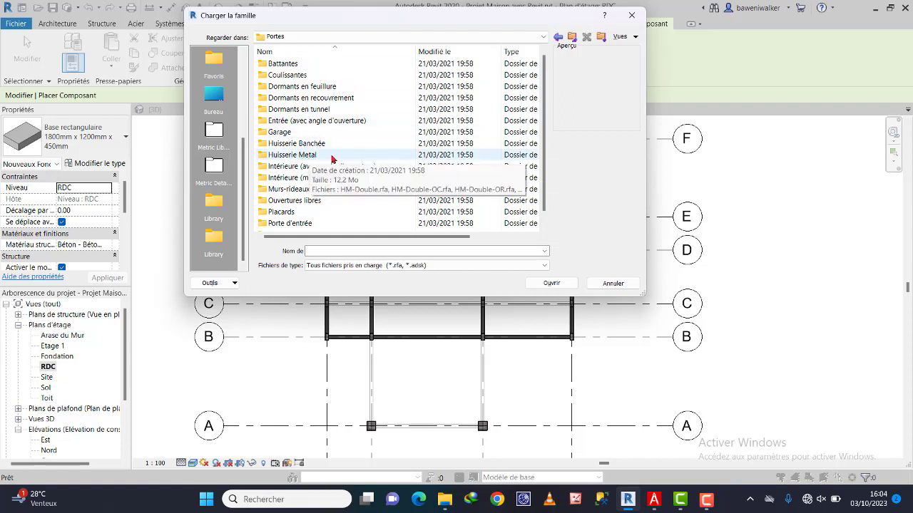
scroll(332, 159, "down", 1)
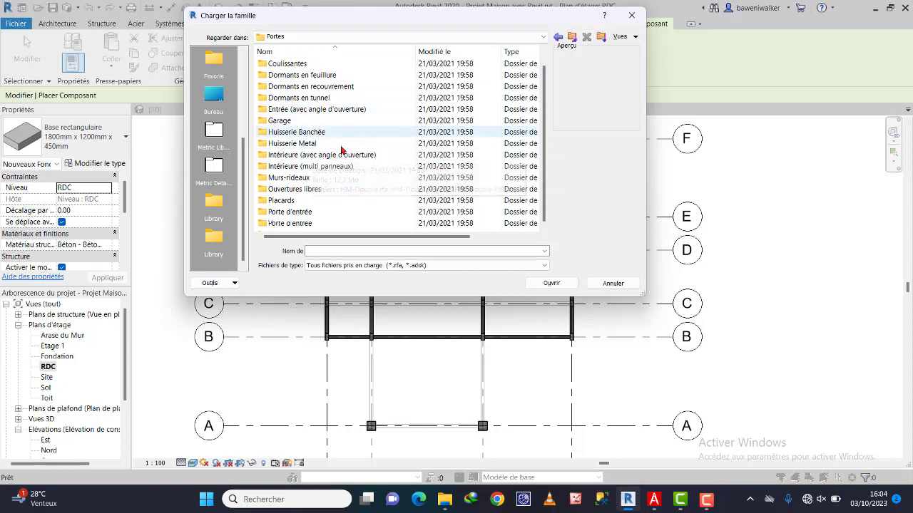
double_click(294, 144)
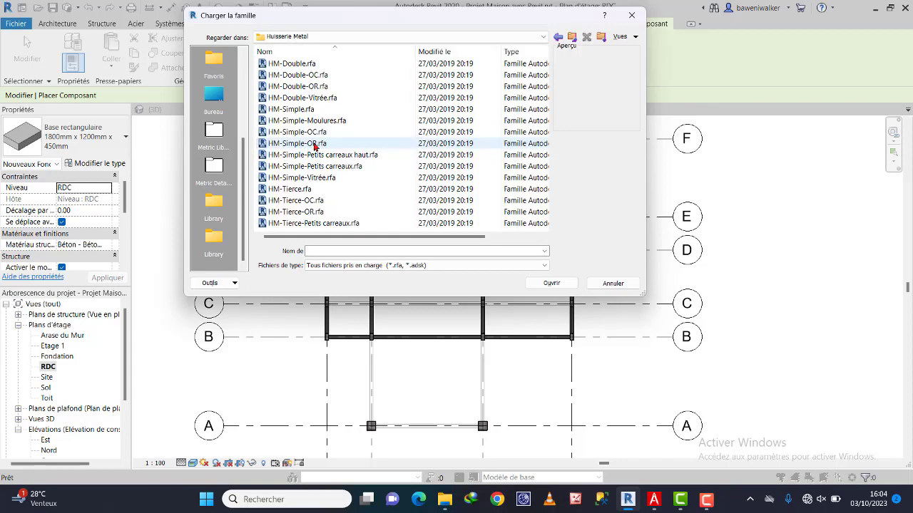
Step: Preview the metal-frame door families in the Huisserie Metal folder, from HM-Double to HM-Tierce-Petits carreaux
left_click(294, 65)
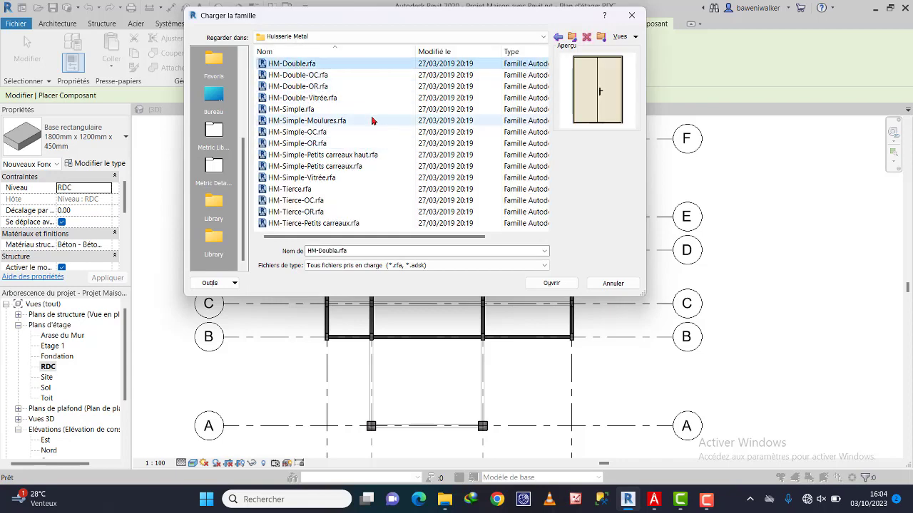
left_click(279, 75)
left_click(280, 87)
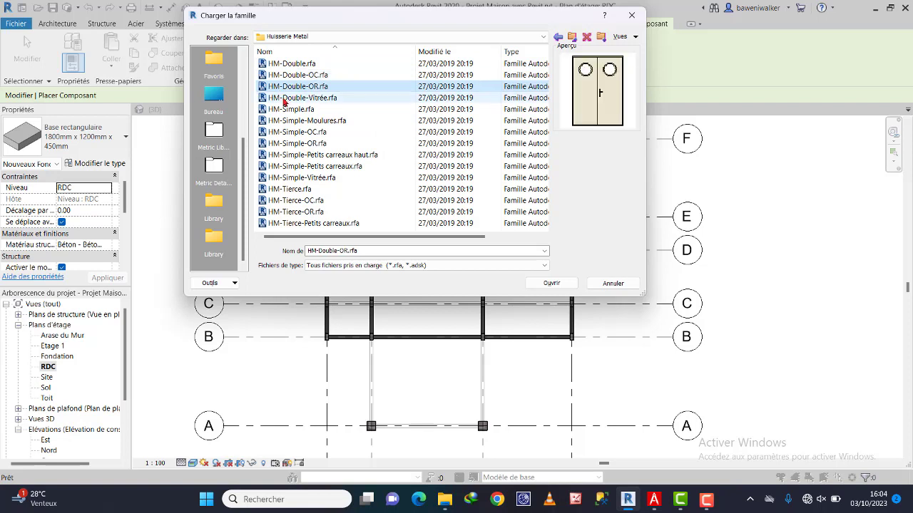
left_click(286, 100)
left_click(279, 111)
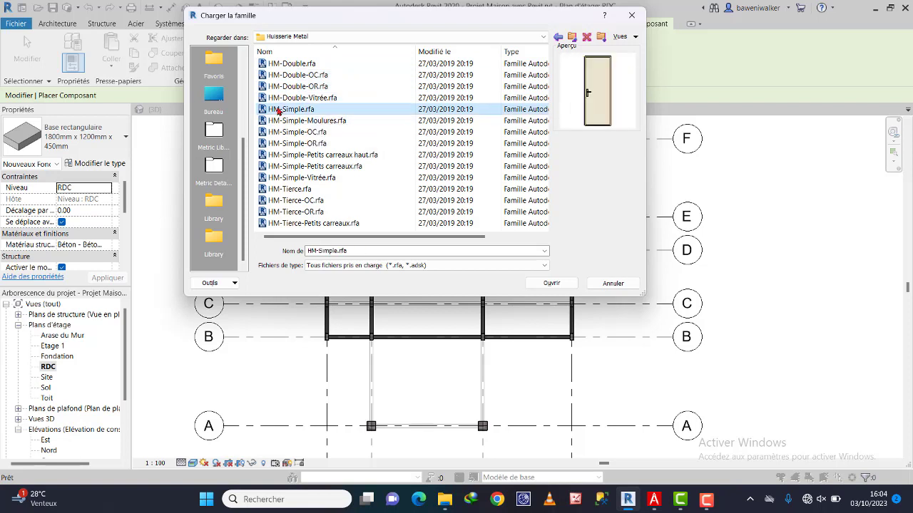
left_click(287, 123)
left_click(288, 133)
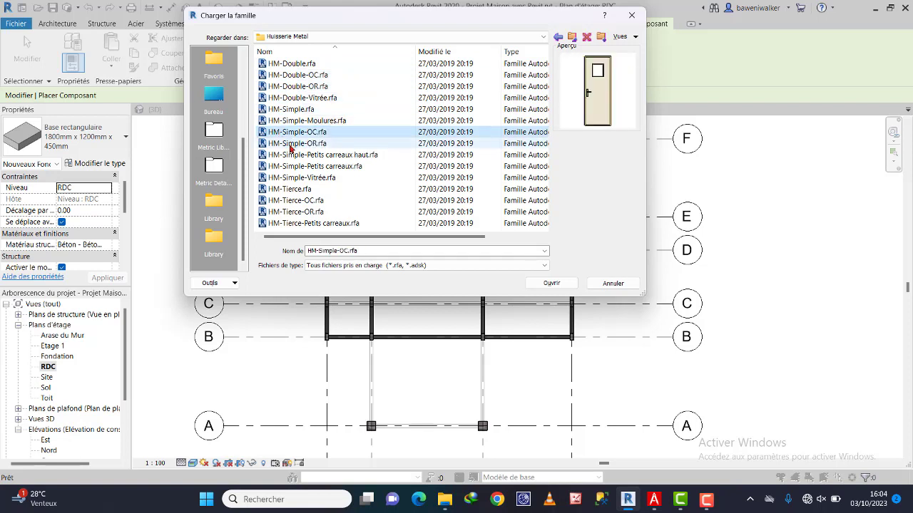
left_click(291, 144)
left_click(295, 156)
left_click(295, 167)
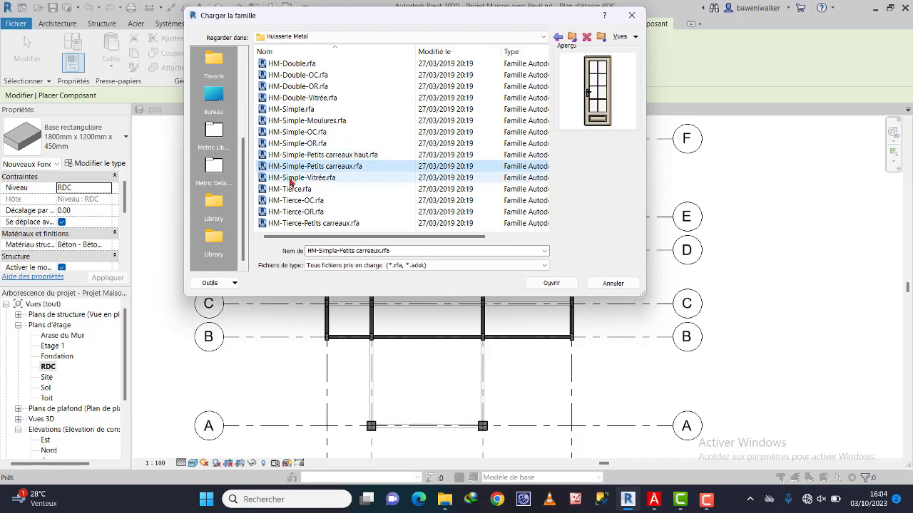
left_click(297, 178)
left_click(297, 190)
left_click(296, 202)
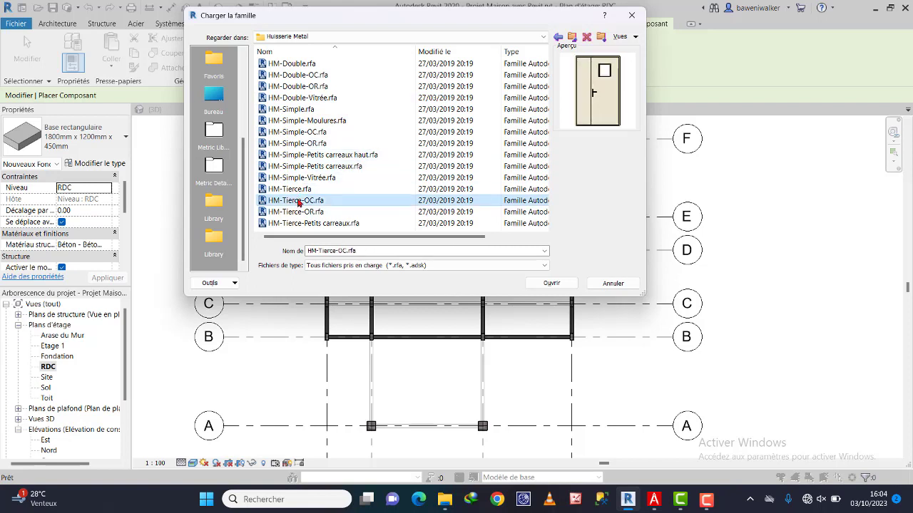
left_click(296, 212)
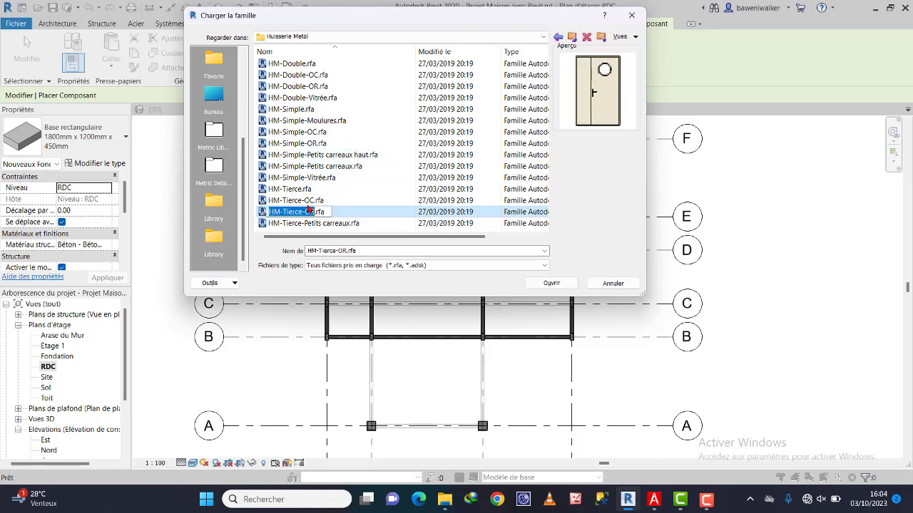
left_click(321, 224)
scroll(398, 132, "down", 1)
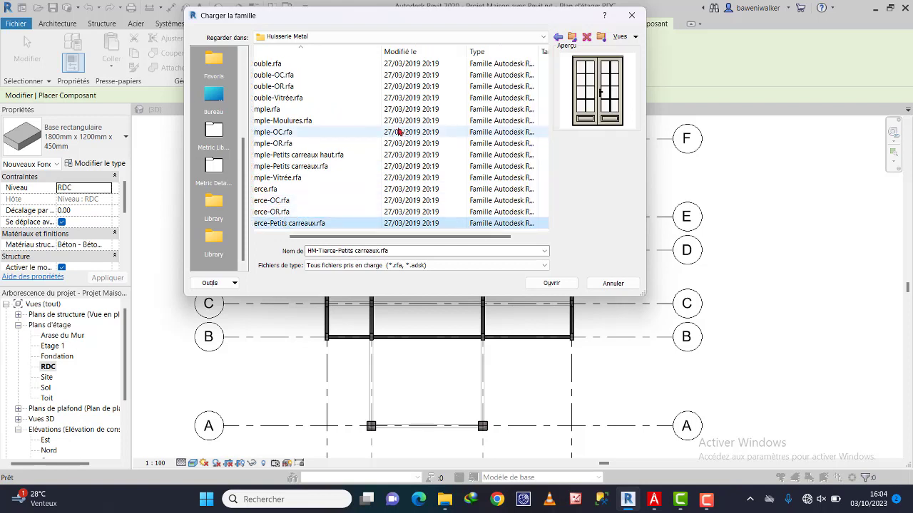
scroll(360, 162, "up", 1)
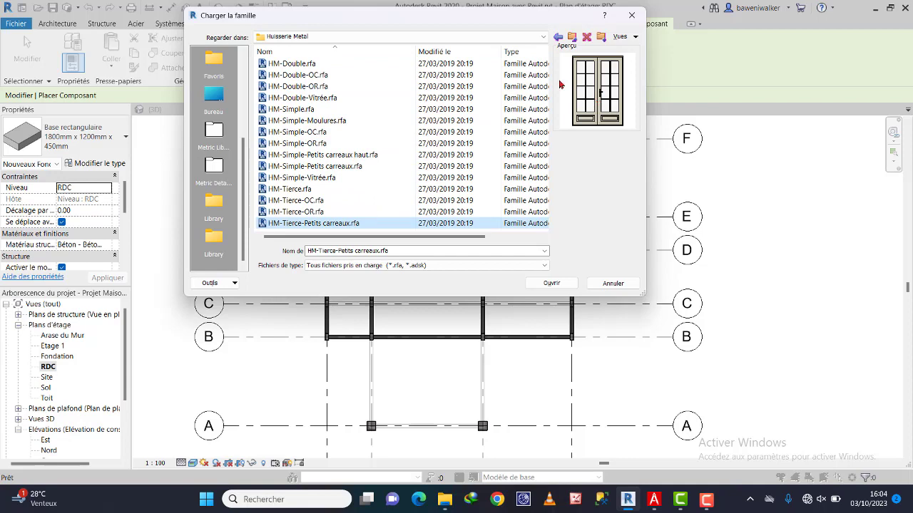
Step: Open the Intérieure (multi panneaux) door folder and preview the double glazed, simple moulded and simple glazed families
left_click(571, 37)
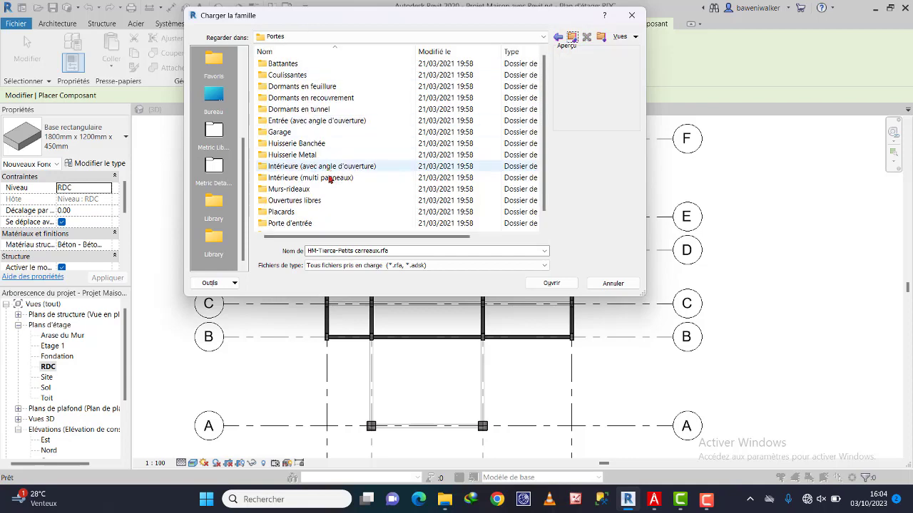
scroll(325, 182, "down", 1)
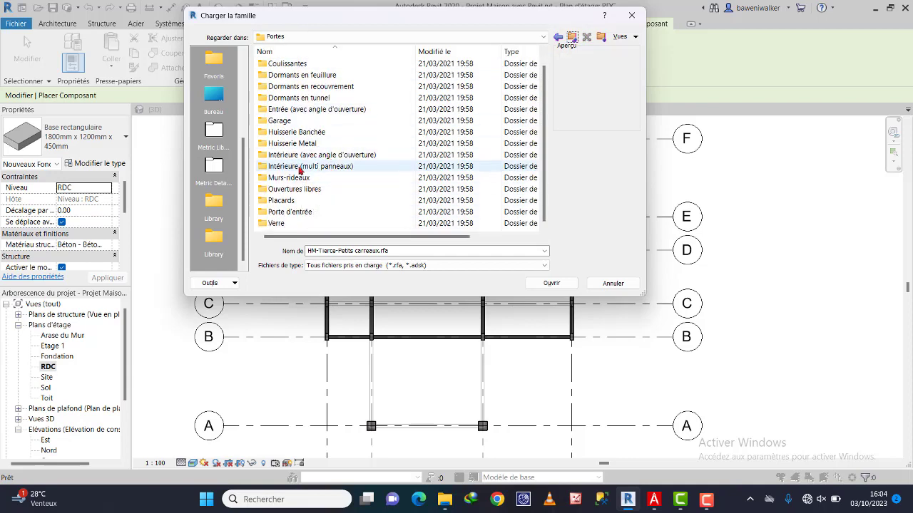
double_click(300, 168)
left_click(304, 64)
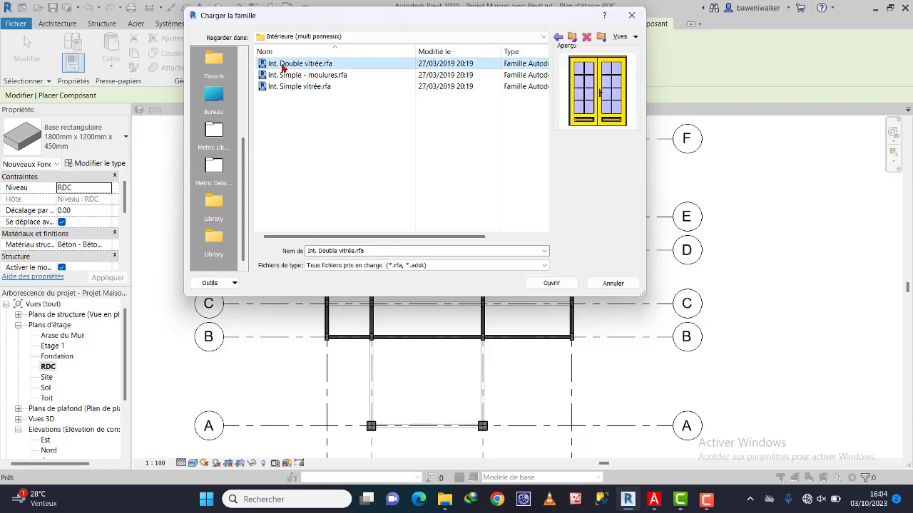
left_click(314, 76)
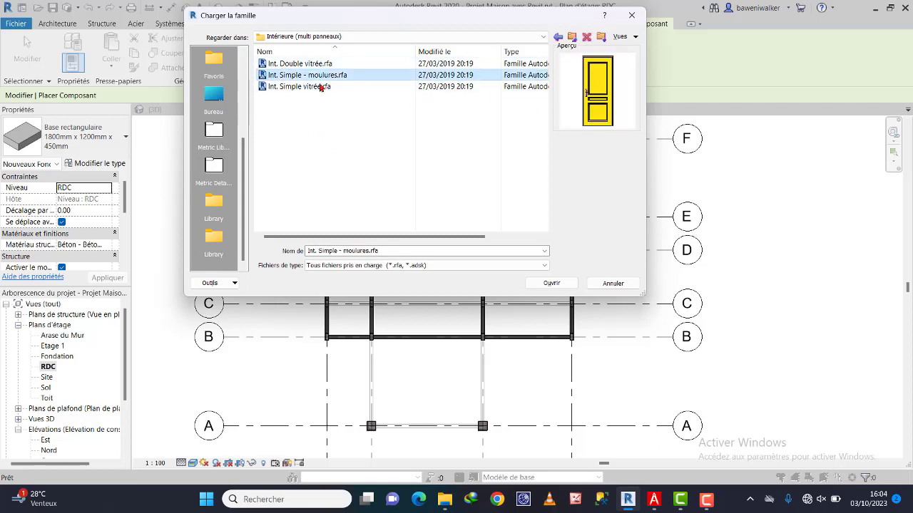
left_click(291, 87)
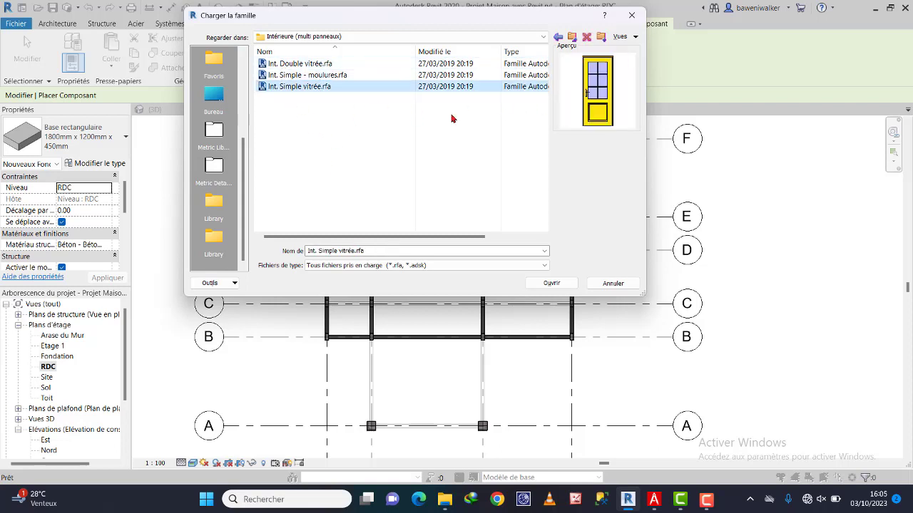
Step: Try to load the Int. Double vitrée.rfa door family as a component and return to the family selection
left_click(296, 65)
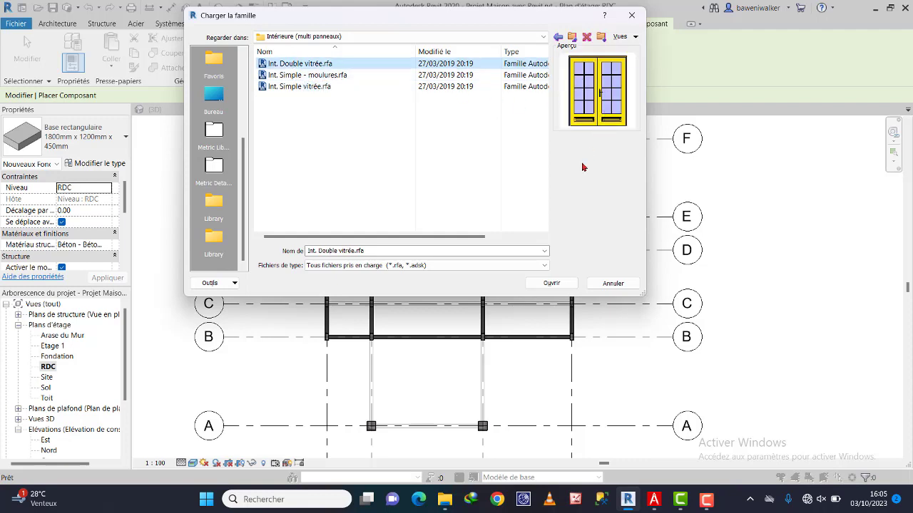
left_click(553, 283)
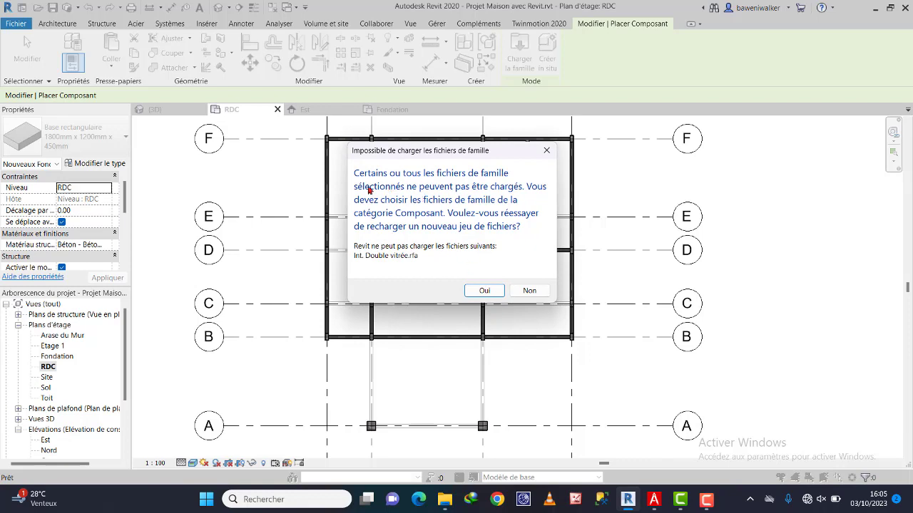
left_click(474, 290)
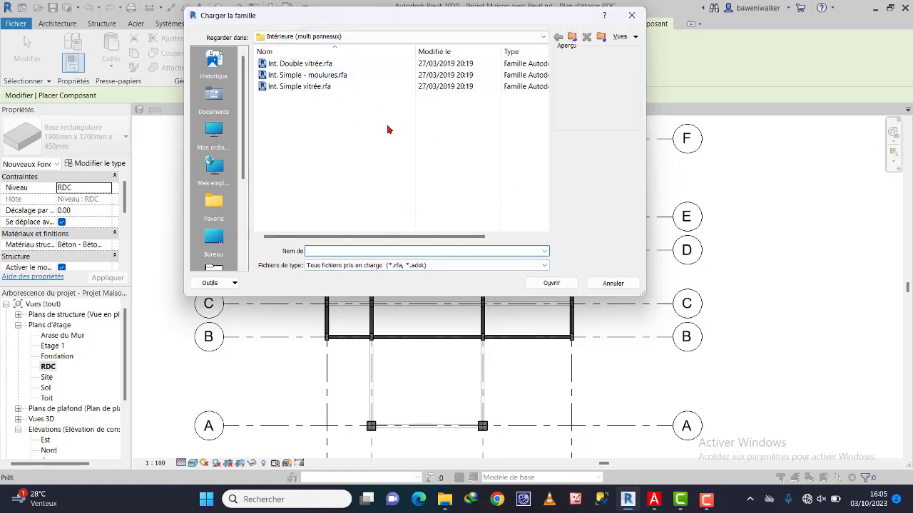
Step: Cancel the component family selection and load the Int. Double vitrée.rfa family with the Door command instead
left_click(618, 284)
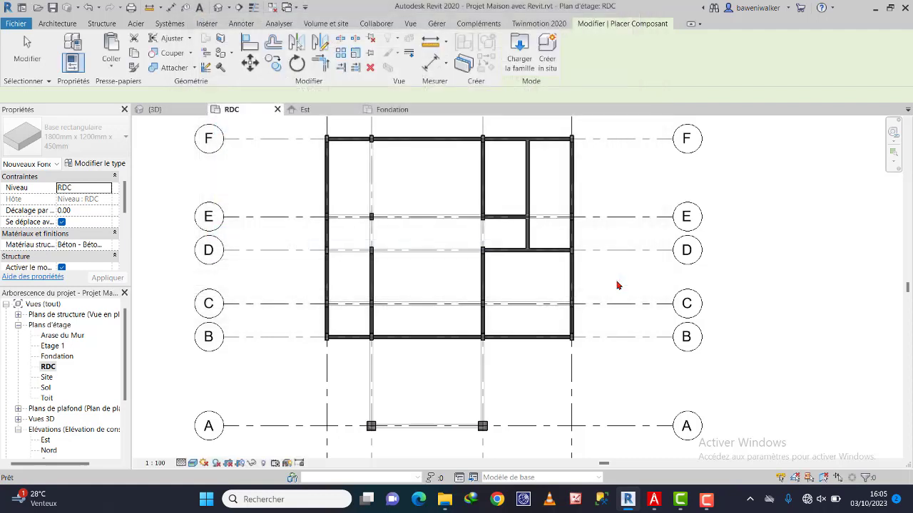
left_click(58, 25)
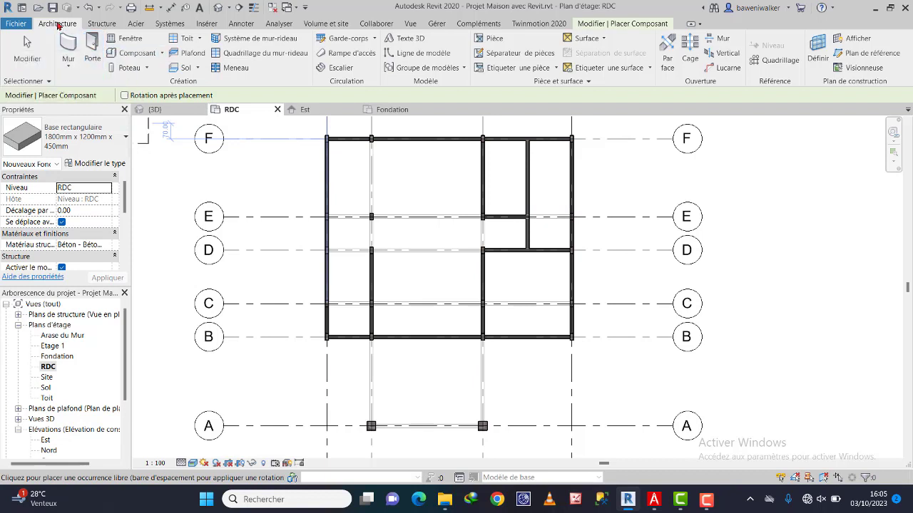
left_click(93, 57)
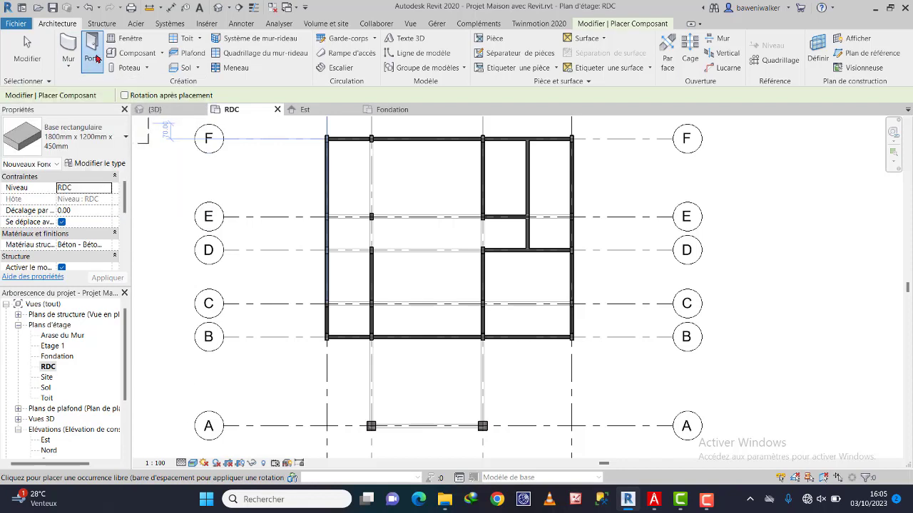
left_click(533, 48)
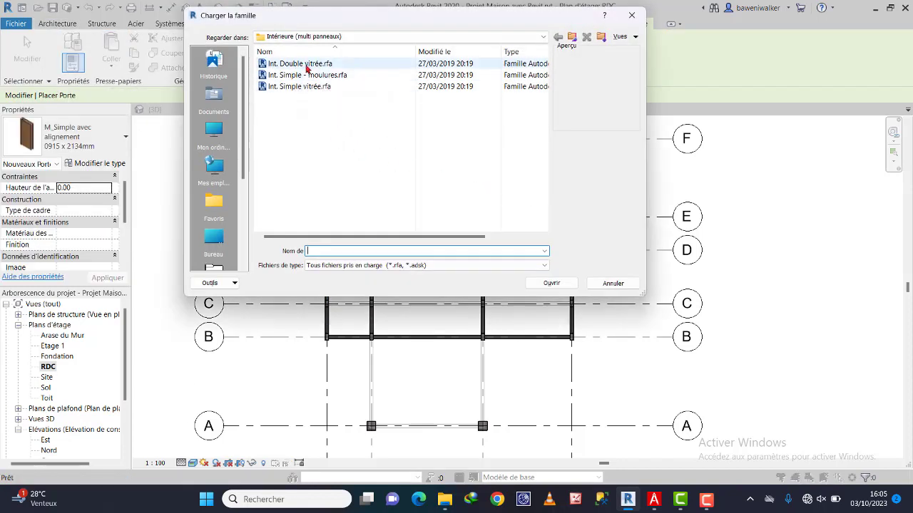
left_click(300, 65)
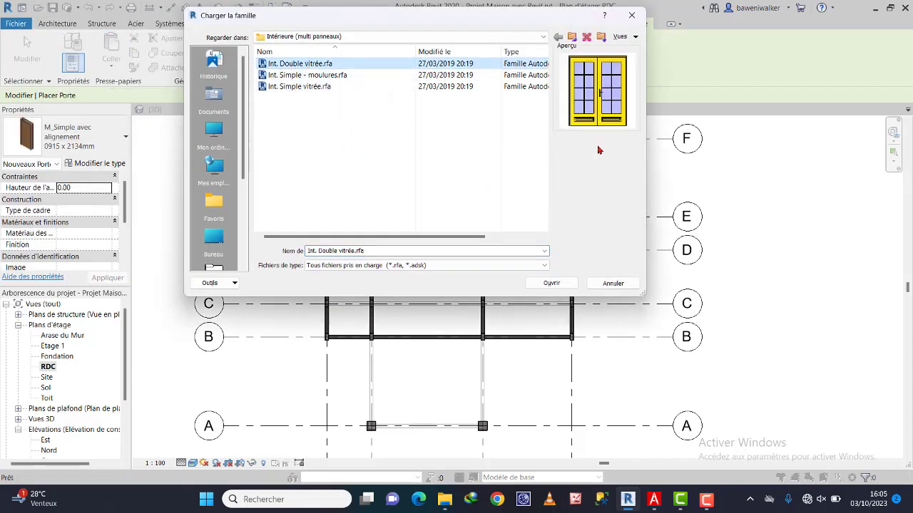
left_click(551, 283)
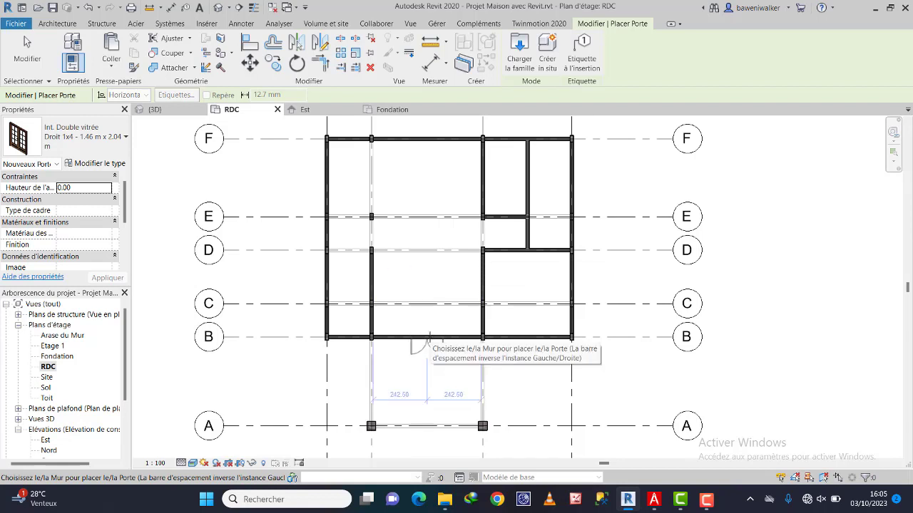
Step: Duplicate the current Int. Double vitrée door type under the name "Porte double 150*210"
scroll(428, 336, "up", 2)
scroll(428, 337, "up", 1)
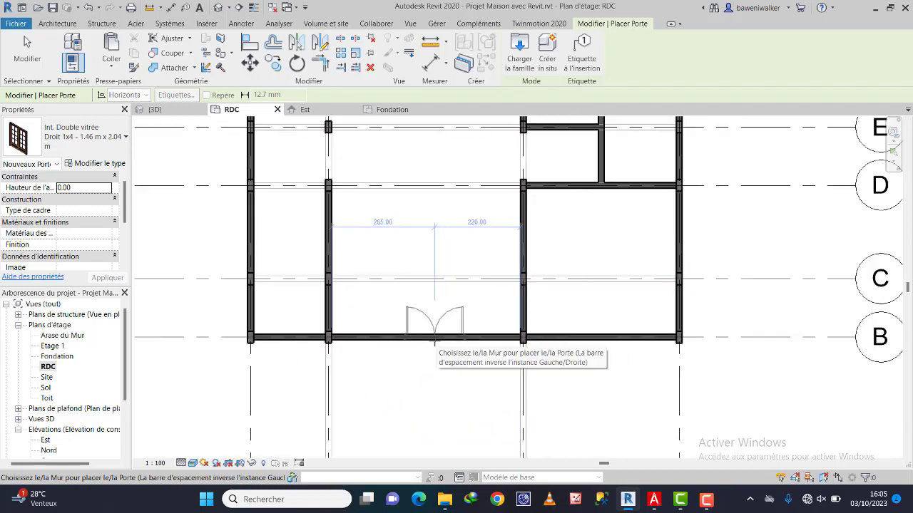
left_click(91, 165)
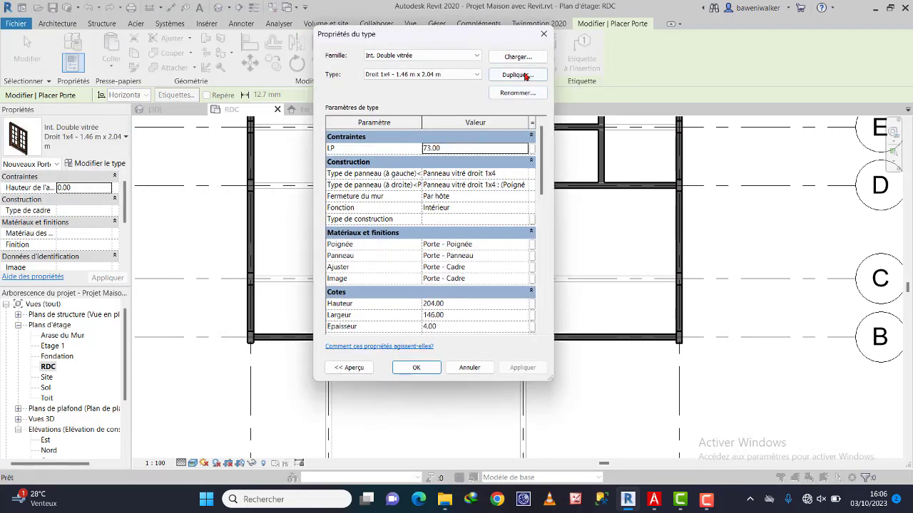
left_click(518, 75)
type("P")
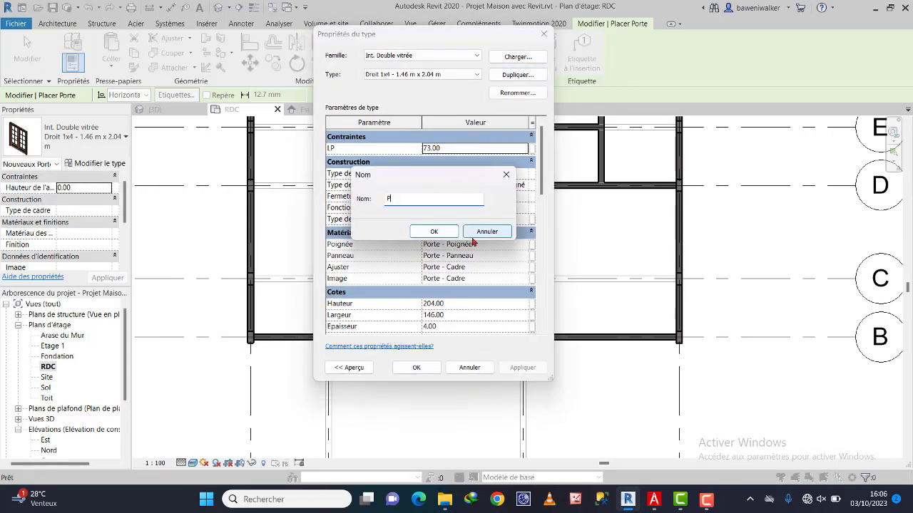
type("orte double")
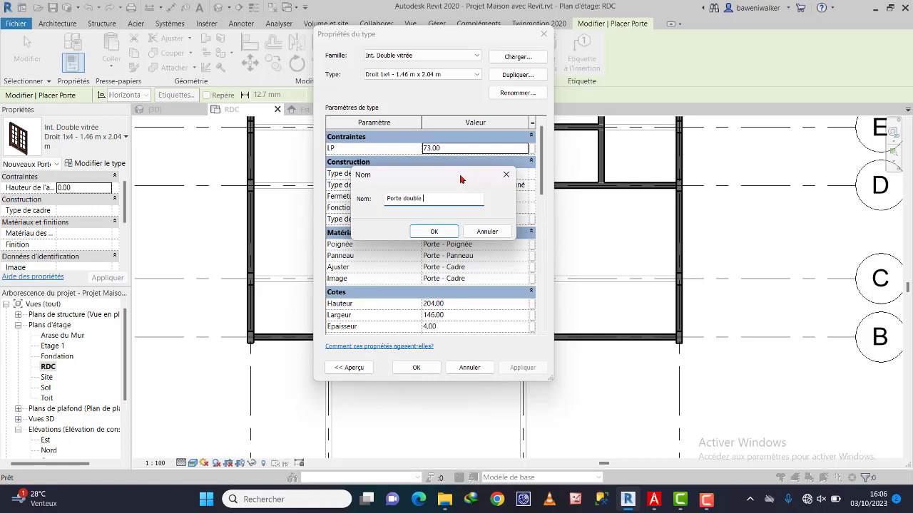
type("150*210")
left_click(432, 233)
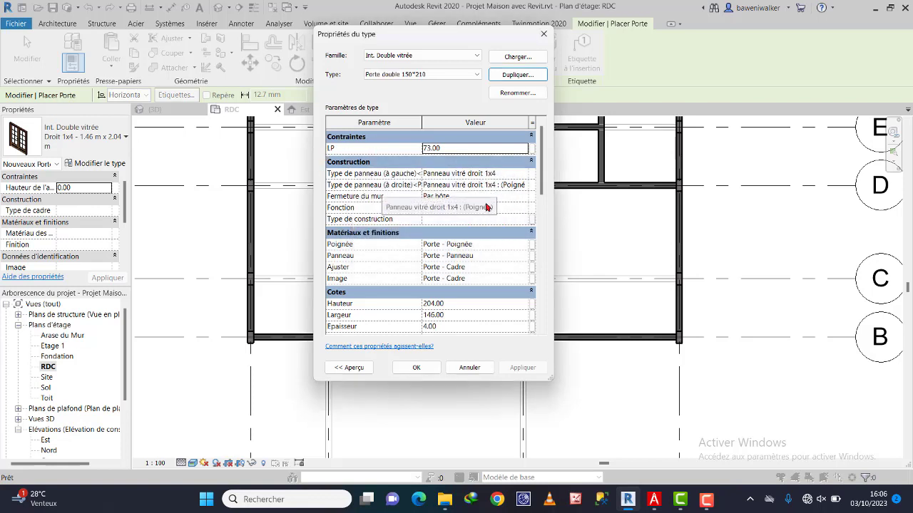
Step: Set the new door type's height (Hauteur) to 210 and width (Largeur) to 150
left_click(445, 306)
double_click(465, 306)
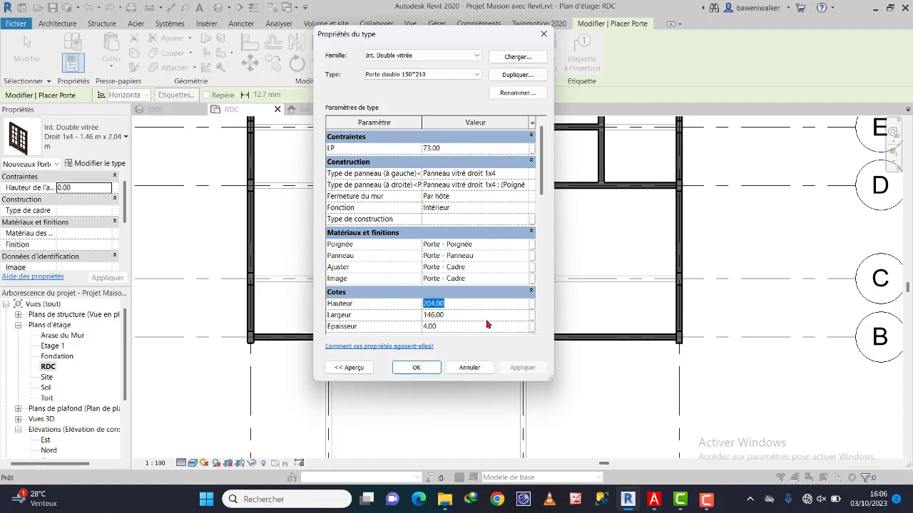
type("210")
left_click_drag(455, 315, 399, 316)
type("150")
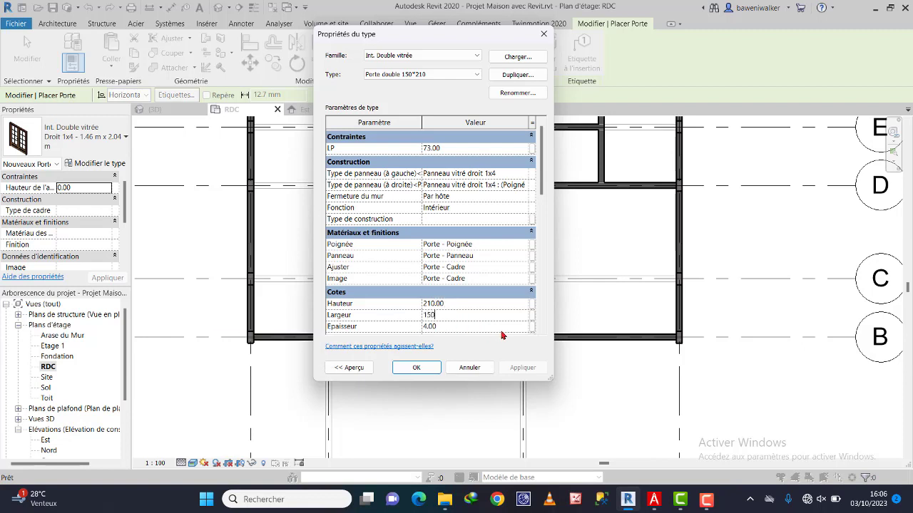
left_click(414, 369)
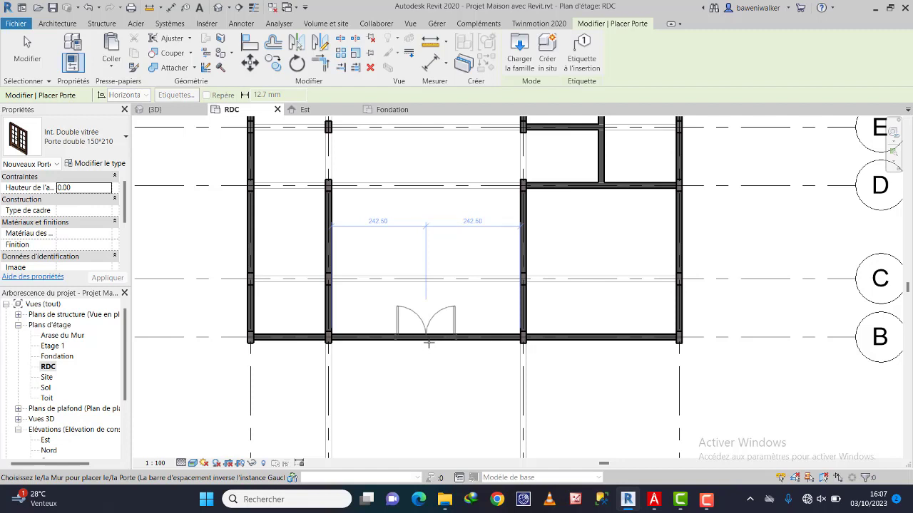
Step: Place the double door in the wall on grid B, centred 242.50 from each neighbouring interior wall, opening inwards
left_click(428, 343)
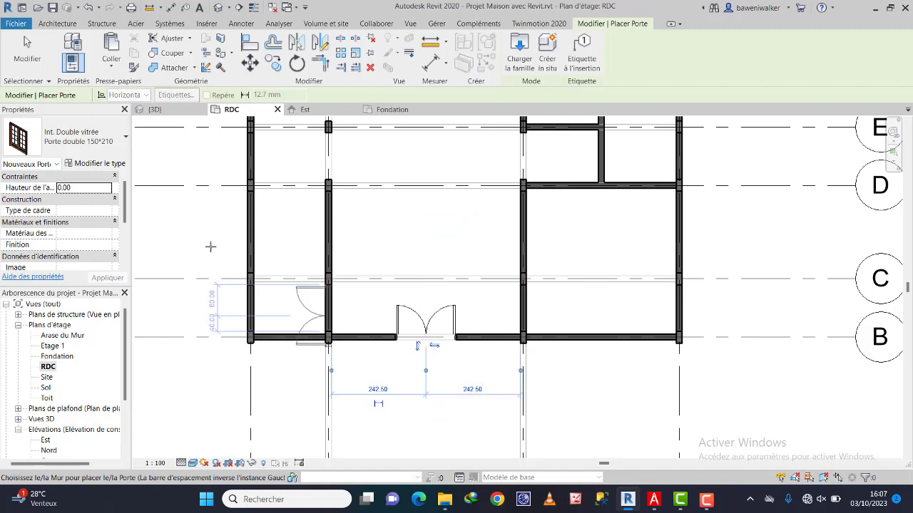
left_click(27, 50)
Step: Slide the double door along the wall on grid B and set its distance to the interior wall on its right to 200
scroll(417, 332, "up", 3)
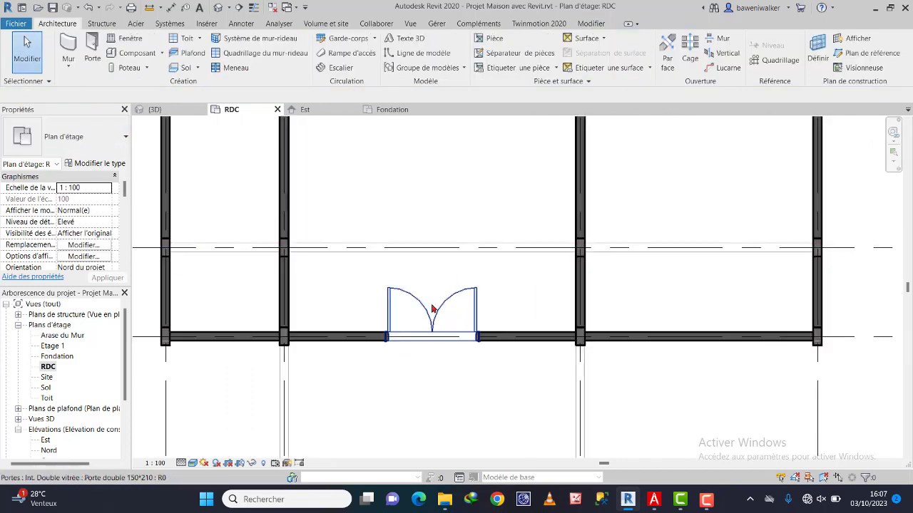
left_click(434, 308)
left_click_drag(435, 314, 492, 315)
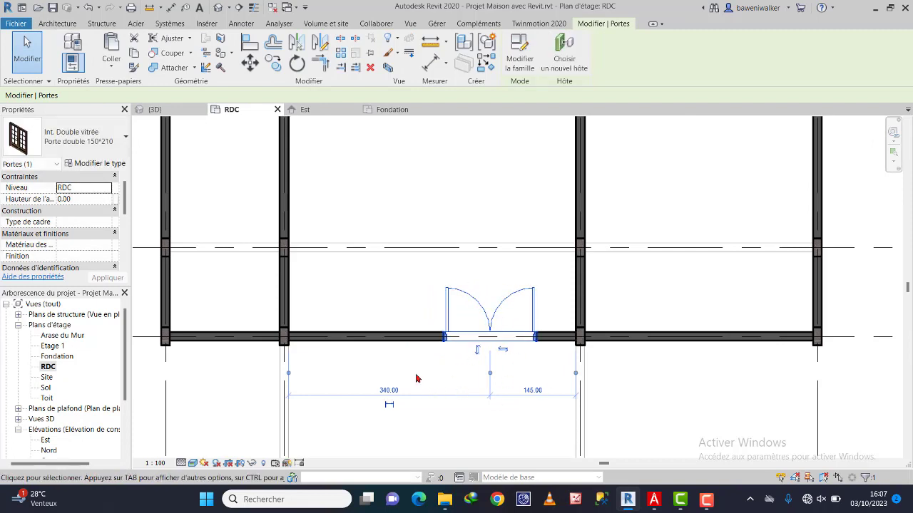
left_click(533, 390)
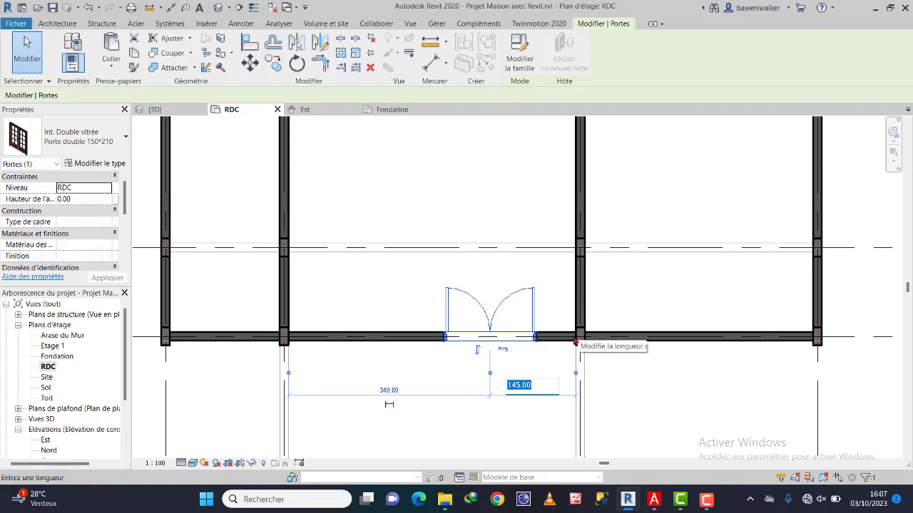
type("200")
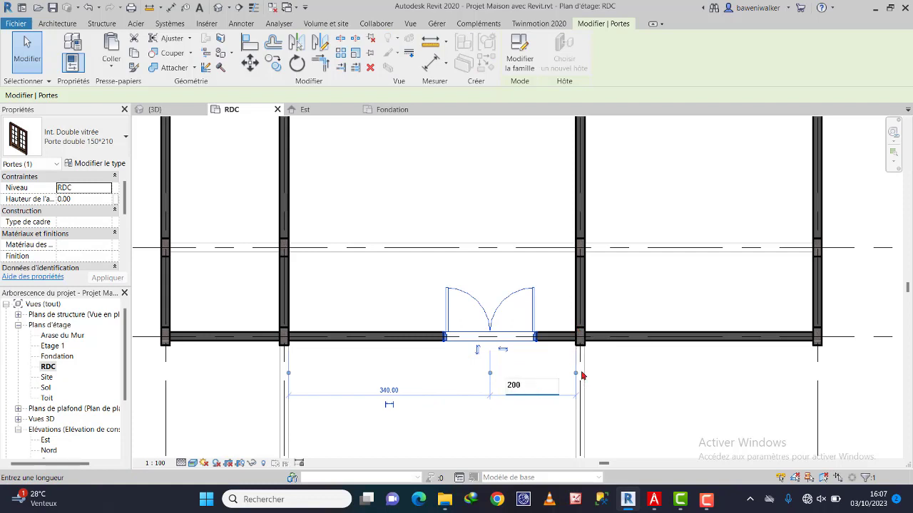
key("Return")
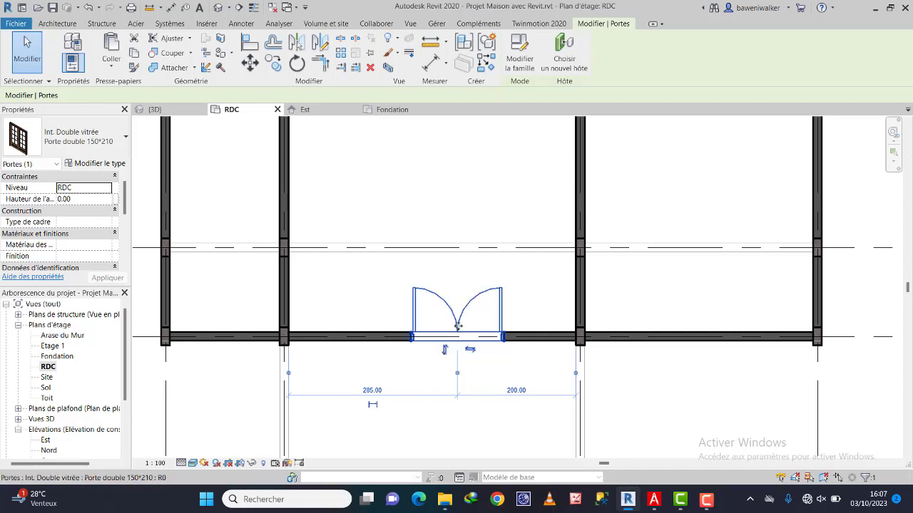
Step: Move the double door back towards the middle of the wall, to about 240 from the interior wall on its left
left_click_drag(452, 326, 425, 325)
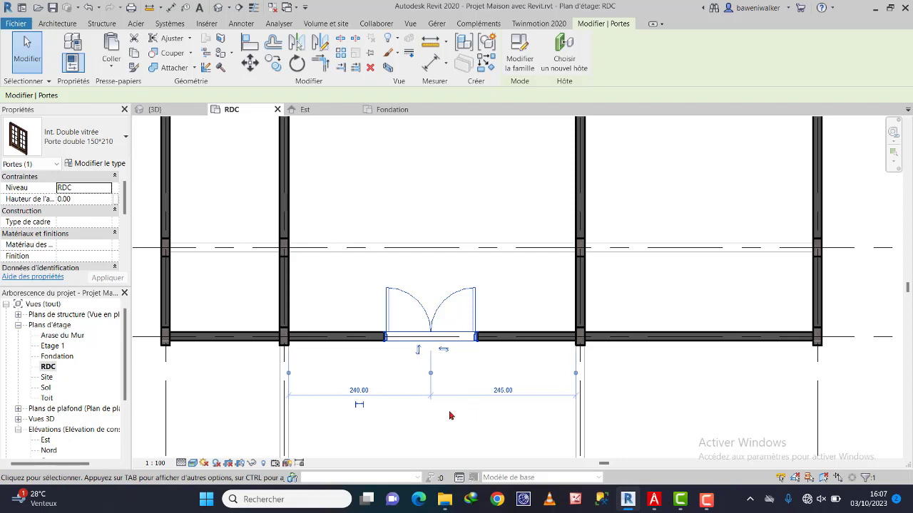
key("Right")
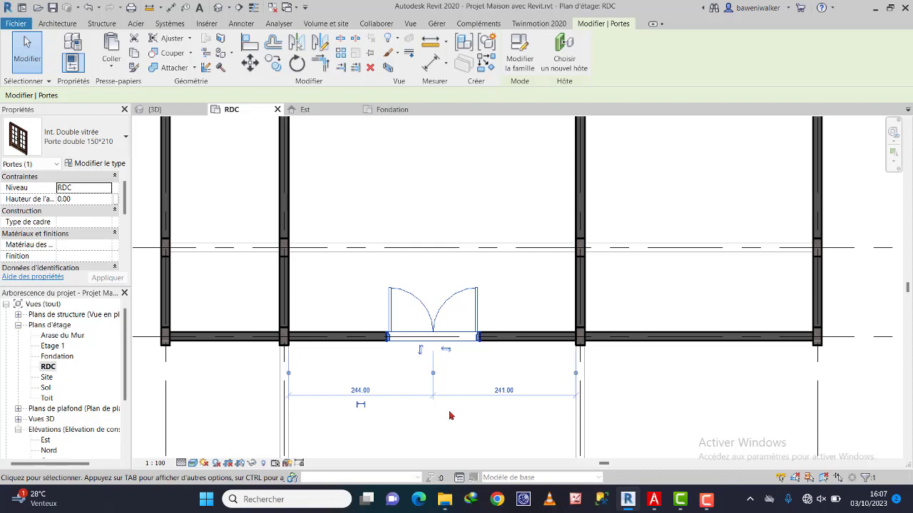
key("Right")
key("Right")
key("Right")
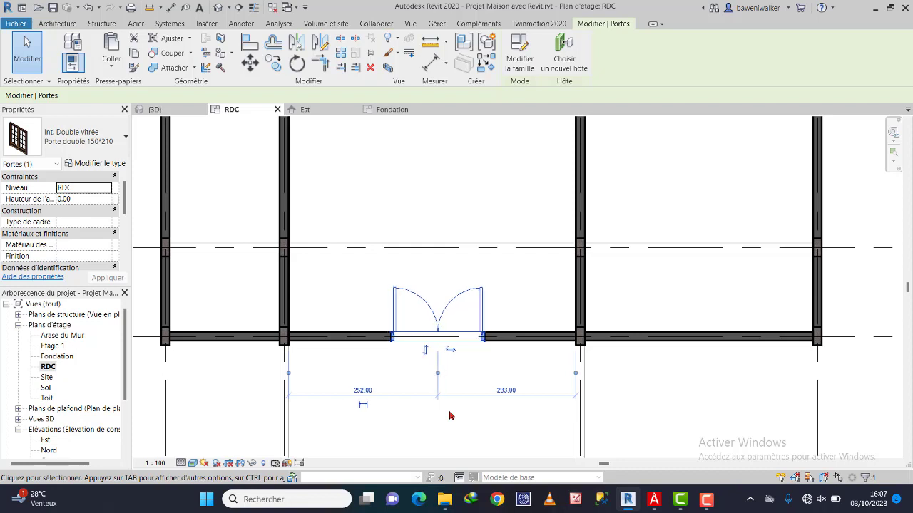
key("Left")
key("Left")
key("Left")
key("Left")
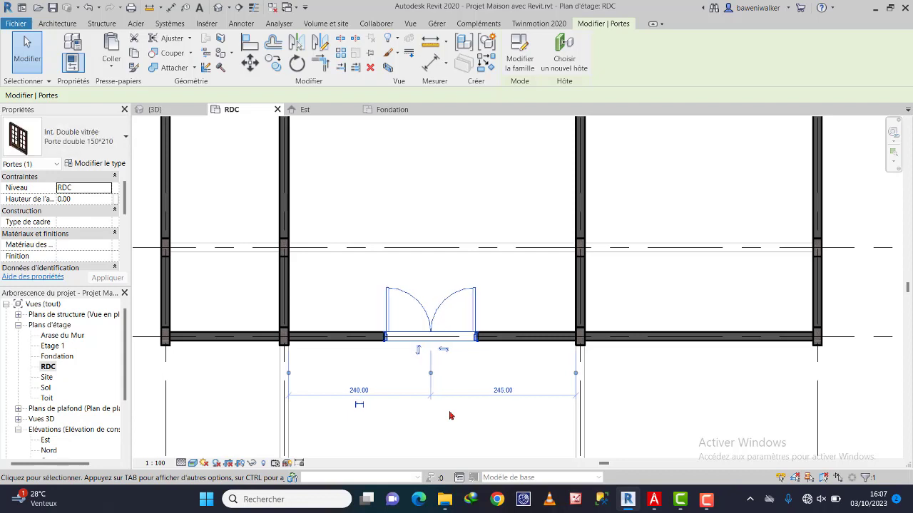
key("Left")
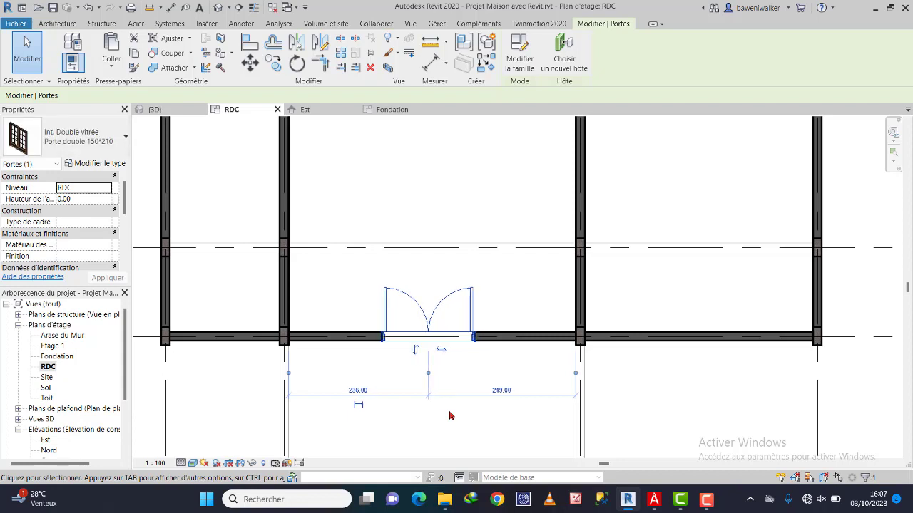
key("Right")
Step: Nudge the double door slightly left to 238 and 247 from its neighbouring interior walls, and deselect it
scroll(428, 339, "up", 2)
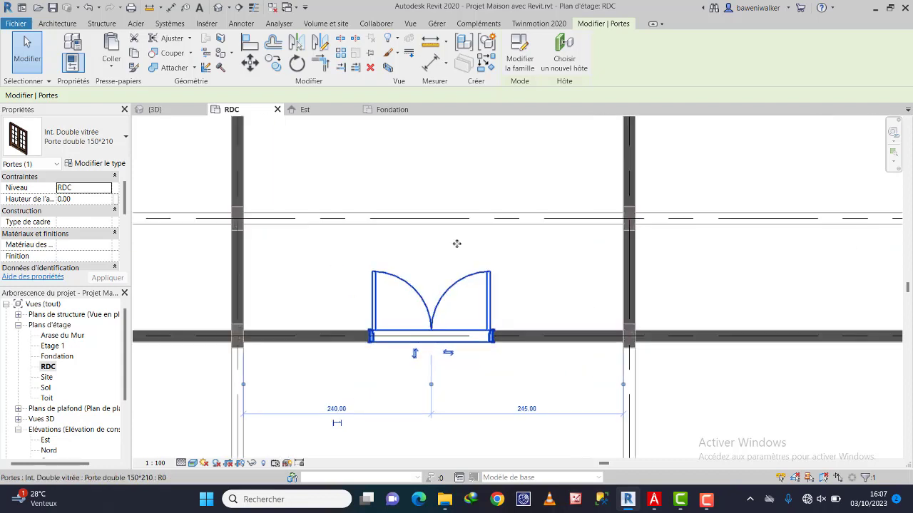
scroll(470, 132, "down", 3)
scroll(459, 189, "up", 5)
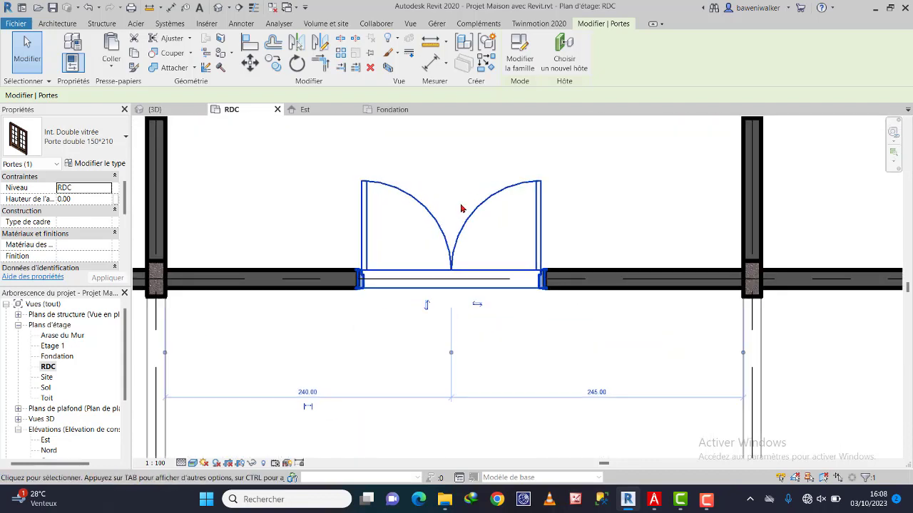
scroll(461, 209, "up", 1)
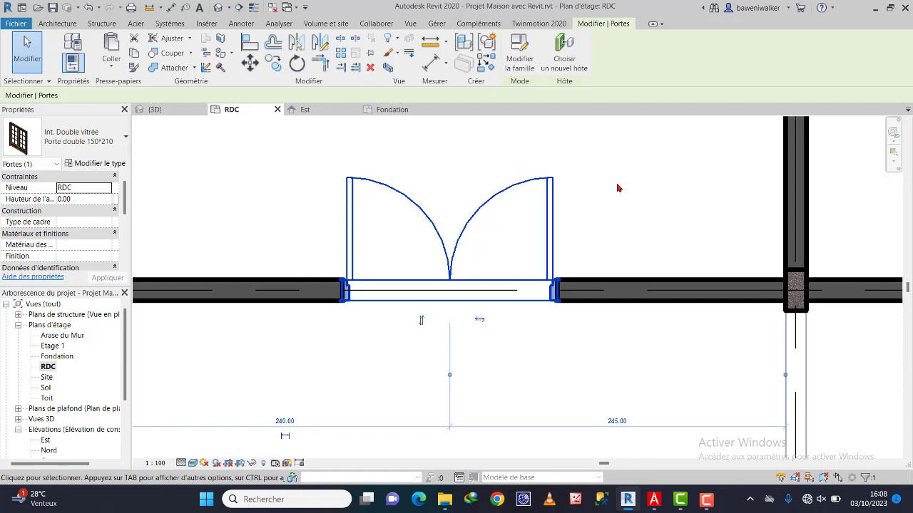
key("Left")
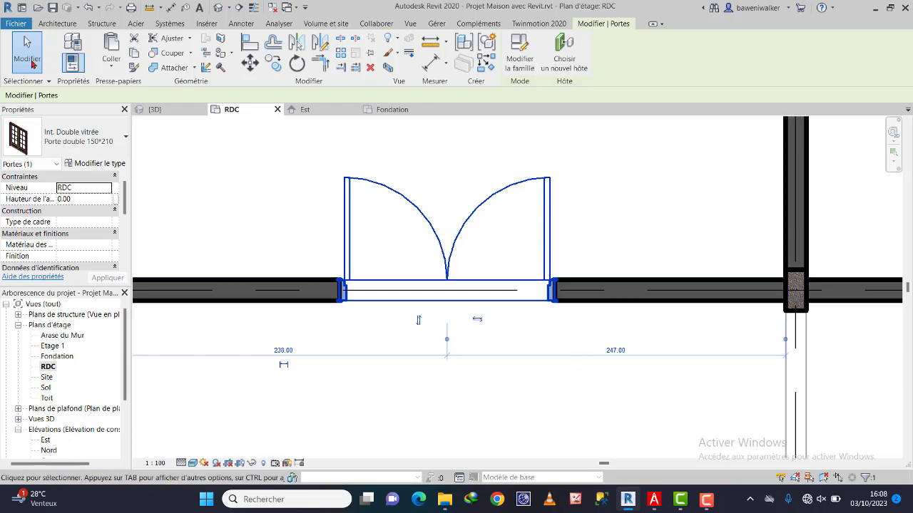
key("Escape")
scroll(526, 324, "down", 4)
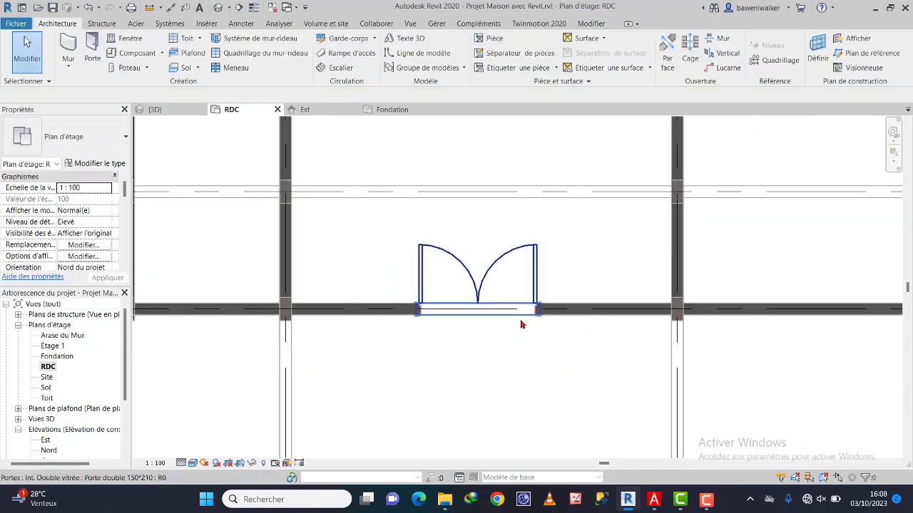
scroll(528, 333, "up", 2)
scroll(528, 333, "up", 1)
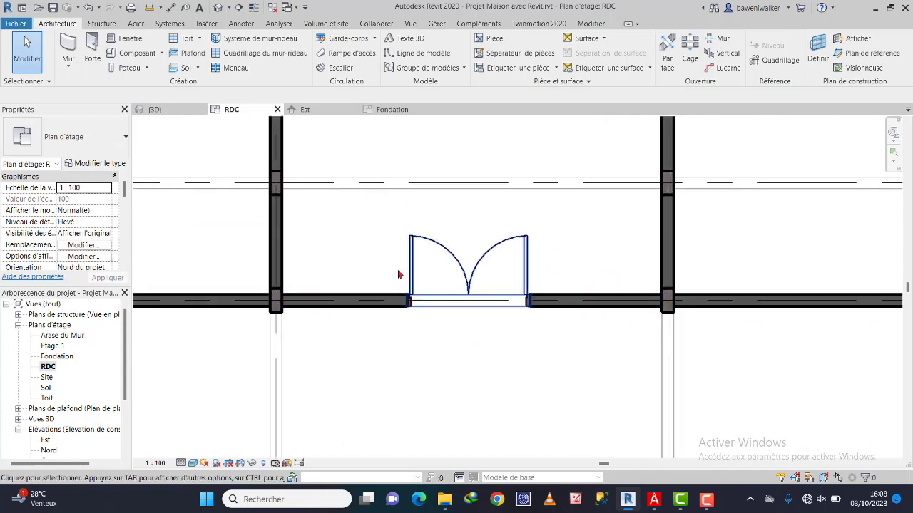
left_click(170, 8)
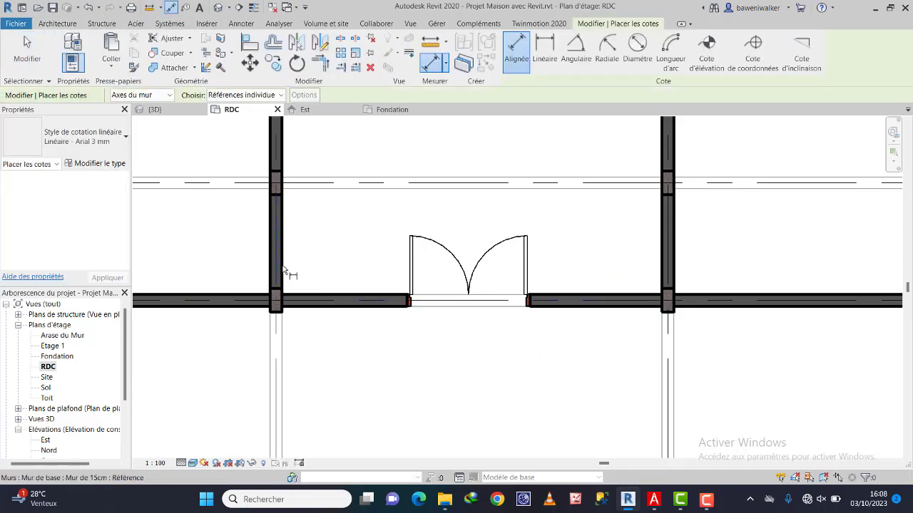
scroll(306, 317, "up", 3)
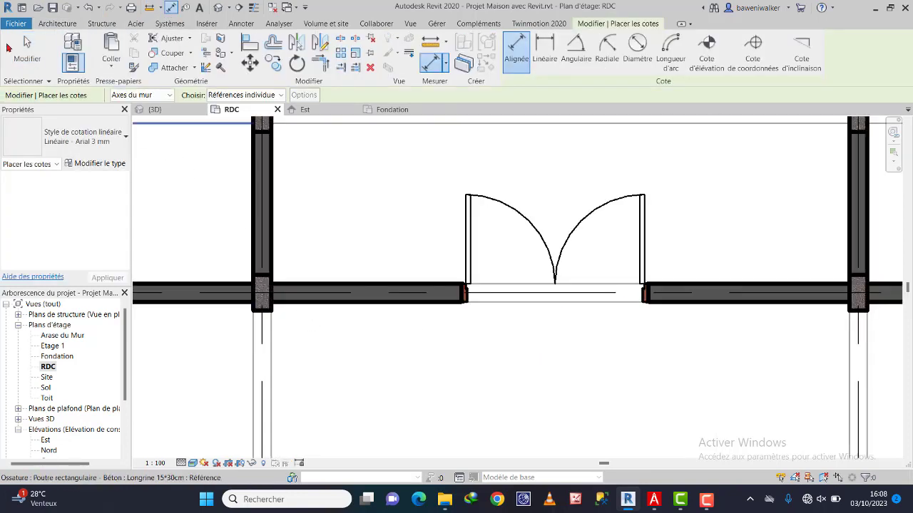
key("Escape")
key("Escape")
Step: Select the double door in the wall on grid B to check its distances to the neighbouring walls
left_click(549, 277)
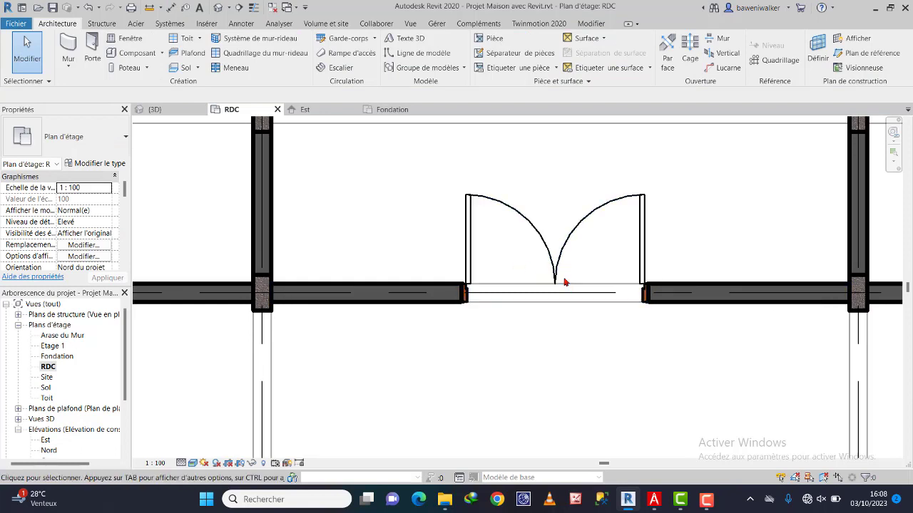
left_click(548, 281)
scroll(553, 374, "down", 2)
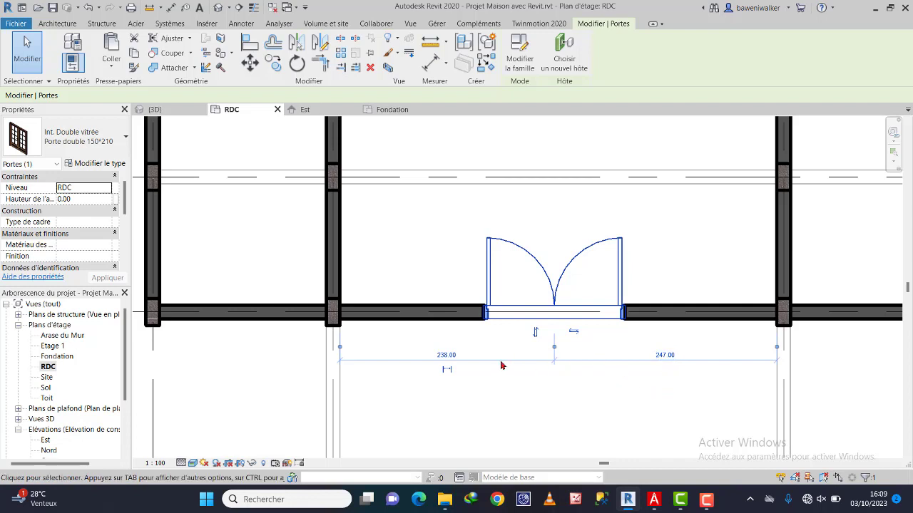
Step: Set the double door's distance to the interior wall on its left to 242.5 and deselect the door
left_click(445, 353)
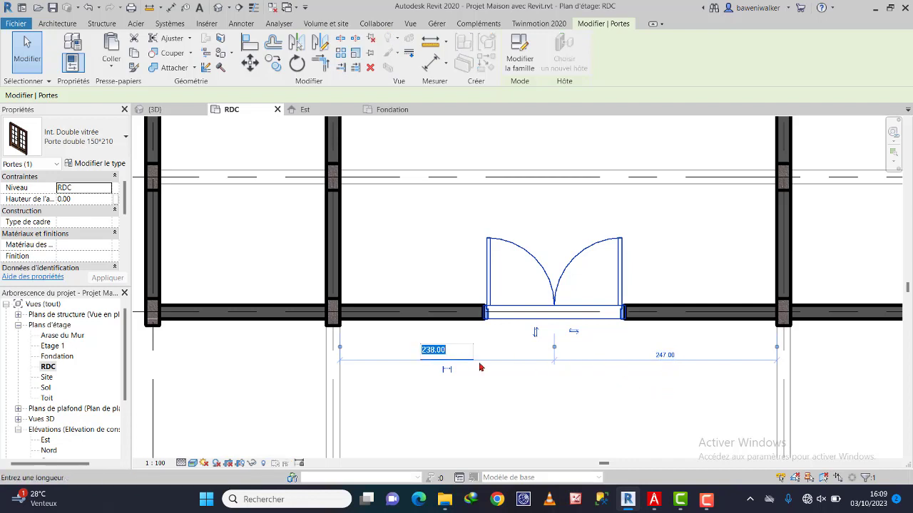
type("242.5")
key("Return")
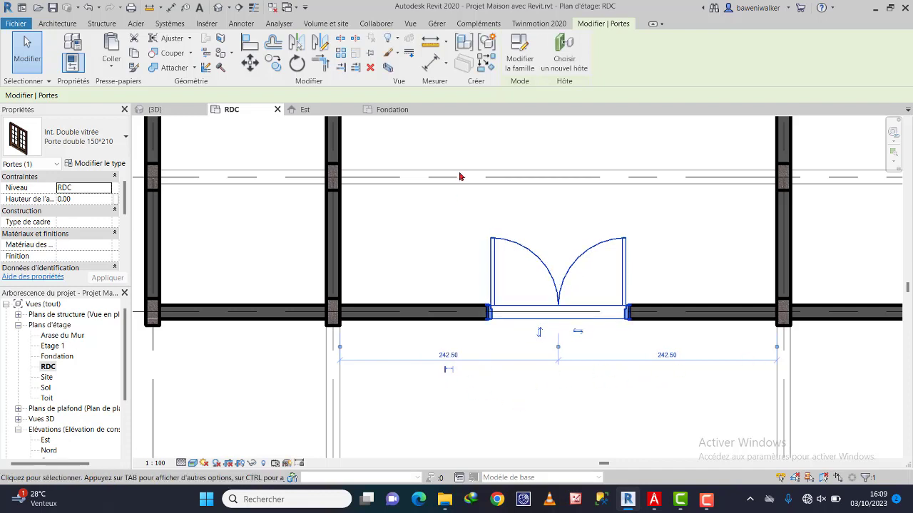
scroll(620, 311, "down", 5)
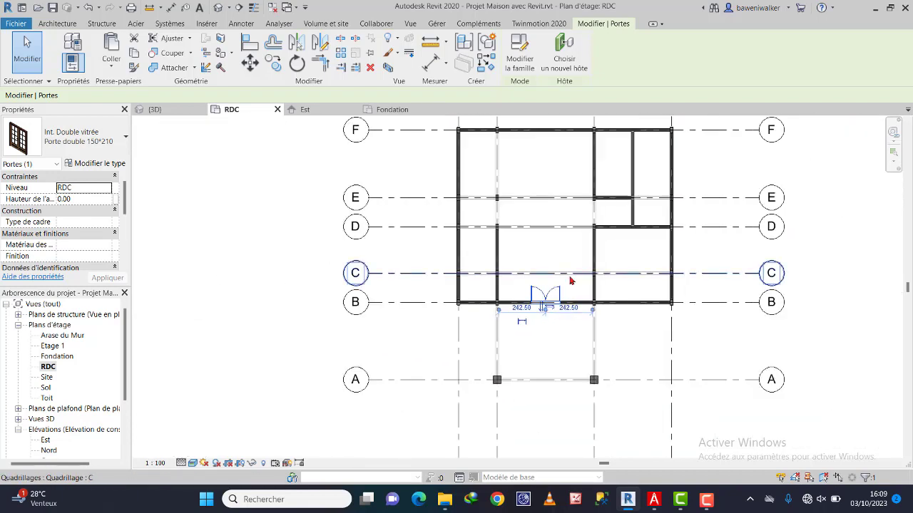
middle_click_drag(563, 292, 526, 368)
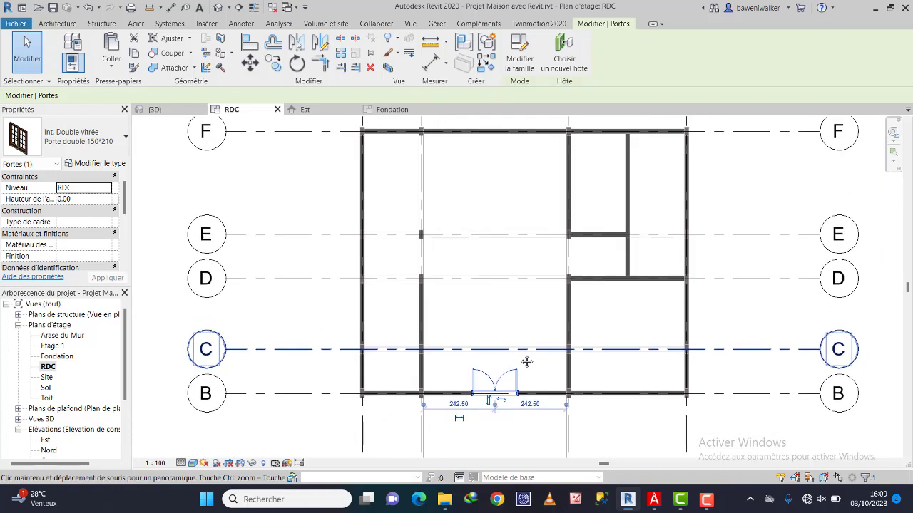
left_click(253, 197)
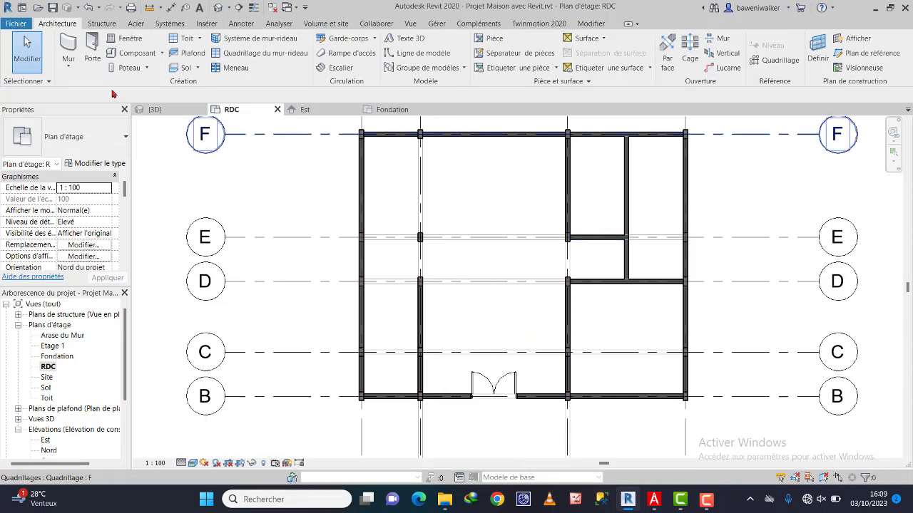
Step: Start placing a door and load the Int. Simple vitrée.rfa family from the Intérieure (multi panneaux) folder
left_click(93, 54)
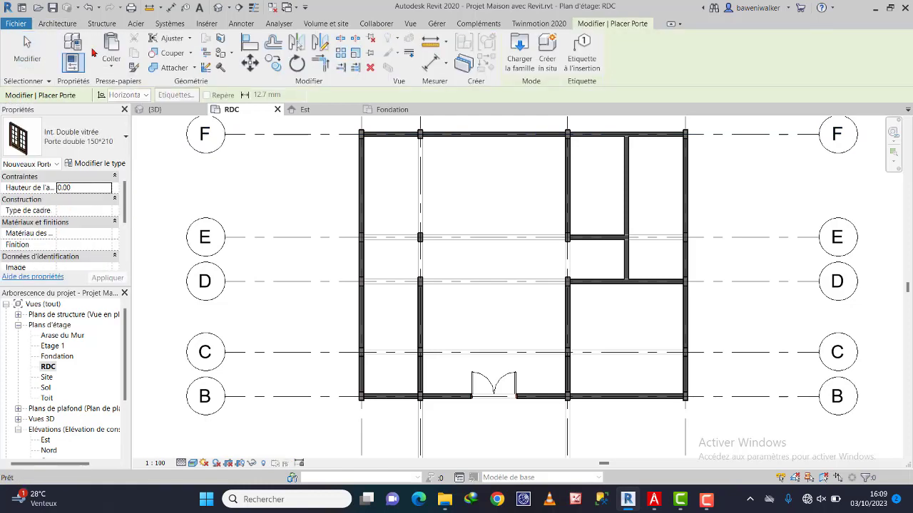
left_click(519, 52)
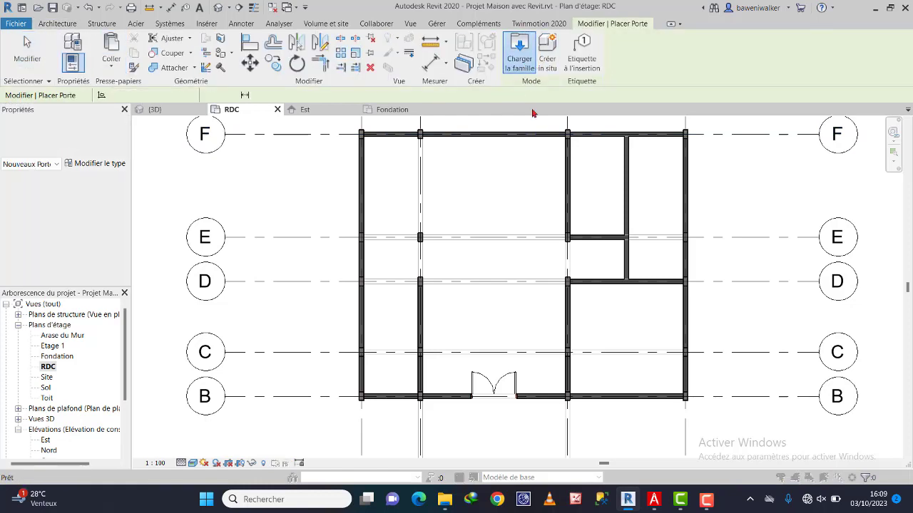
left_click(314, 75)
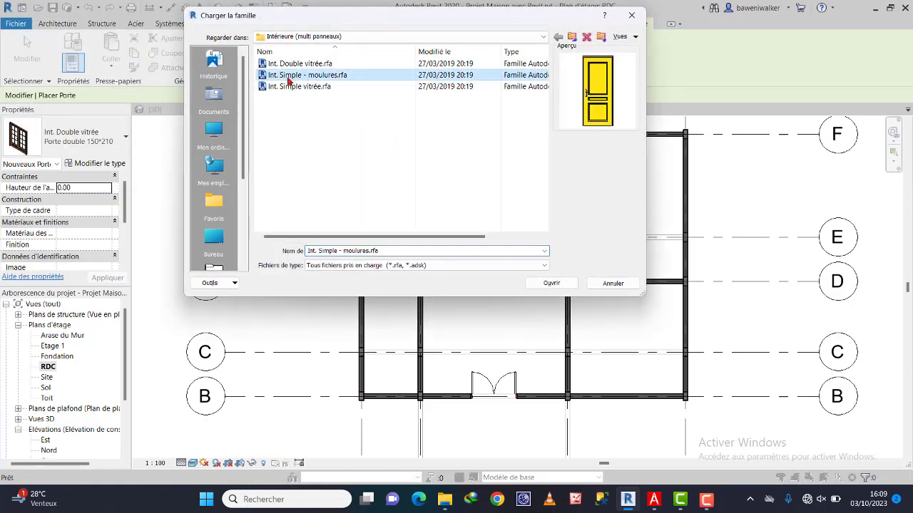
left_click(314, 86)
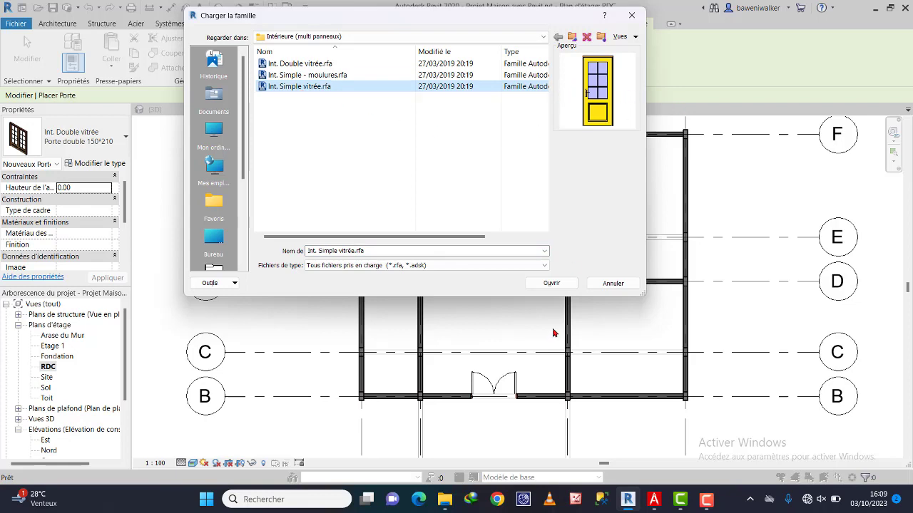
left_click(551, 283)
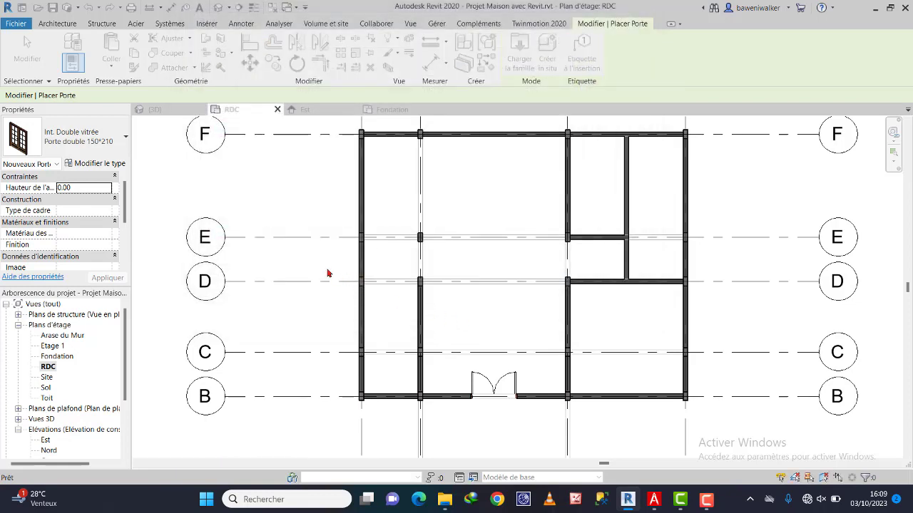
Step: Duplicate the Int. Simple vitrée door type under the name "Porte simple 90*210"
left_click(95, 163)
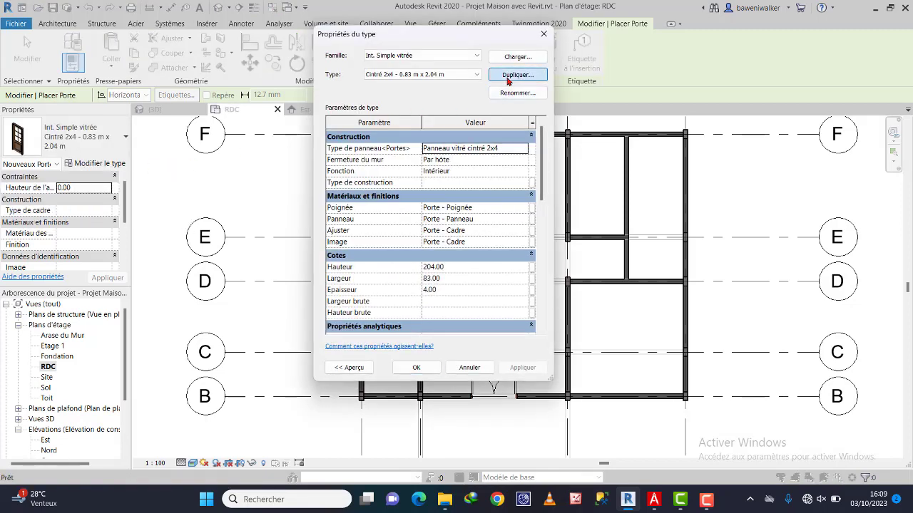
left_click(508, 77)
type("Pe")
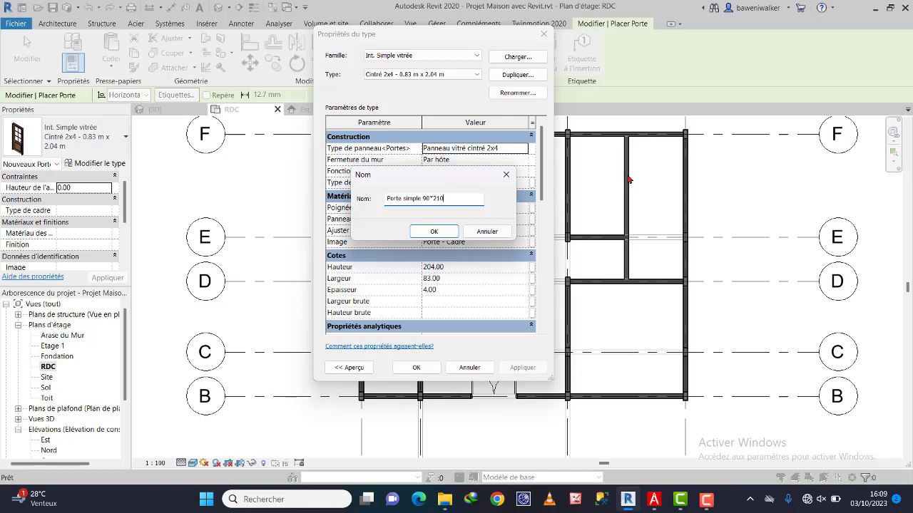
left_click(433, 233)
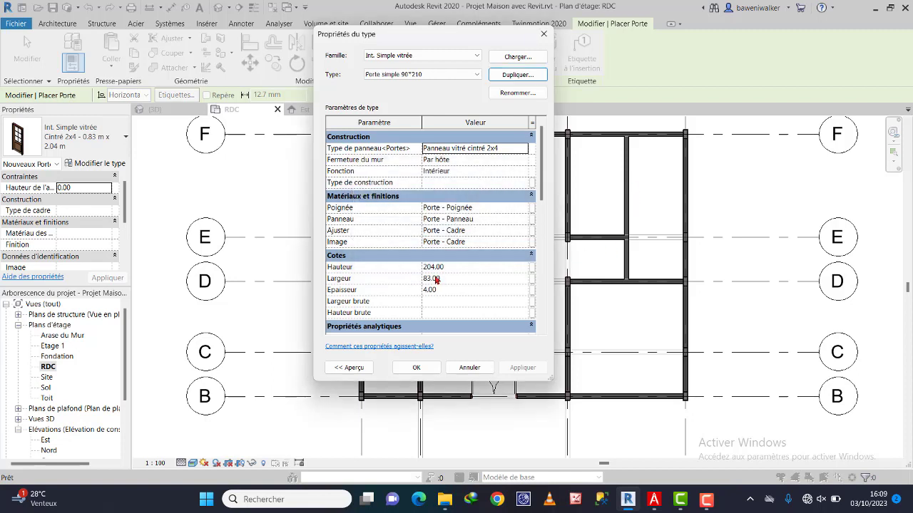
Step: Set the new door type's height to 210 and its width to match its 90*210 name, and accept the type properties
left_click(444, 268)
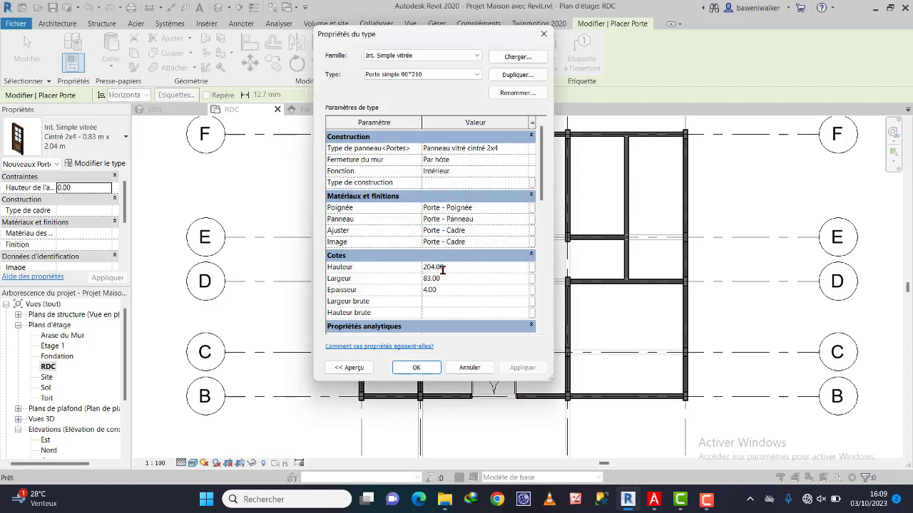
double_click(442, 268)
type("210")
key("Tab")
key("BackSpace")
left_click(426, 373)
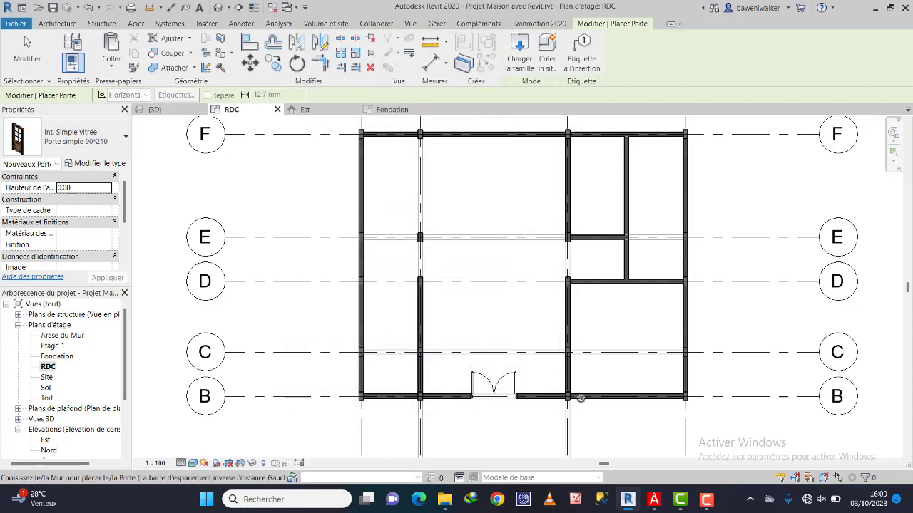
Step: Check the reference plan in PDF Architect and place a single door in the grid B wall, 90 from the interior wall on its left
scroll(625, 405, "up", 3)
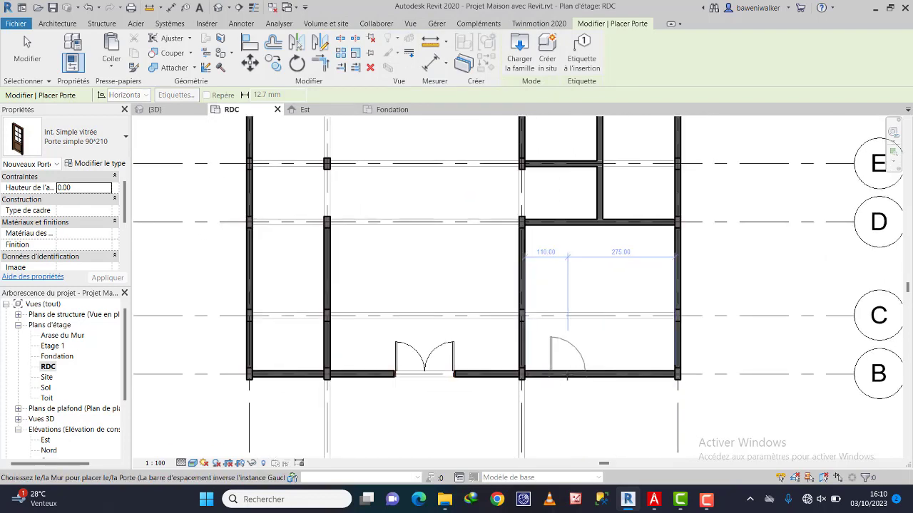
left_click(654, 500)
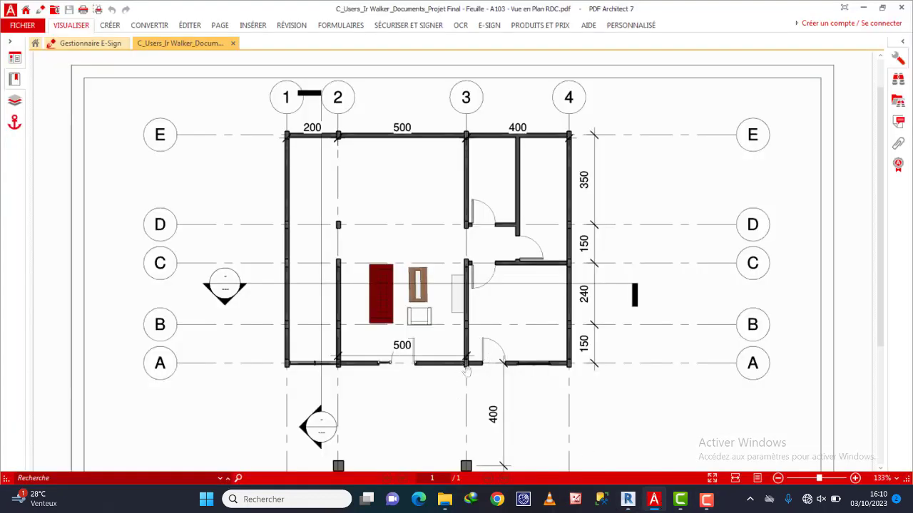
left_click(654, 501)
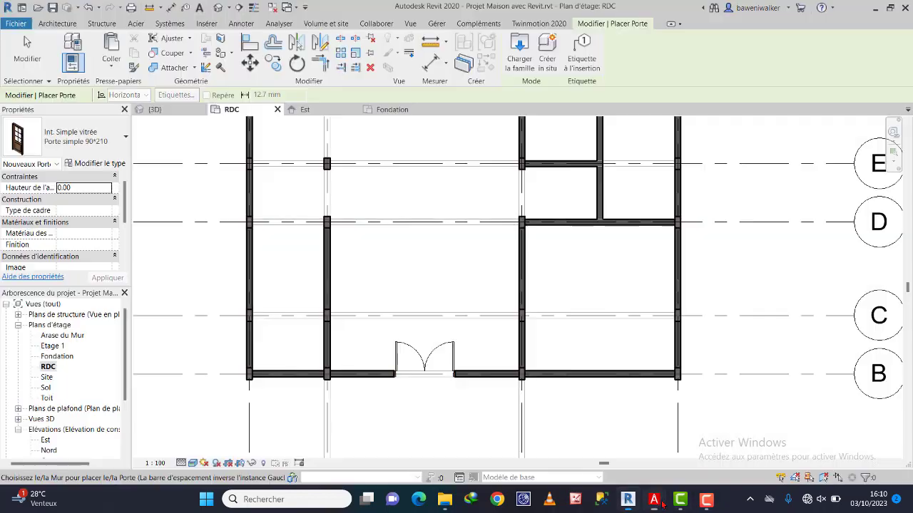
left_click(560, 378)
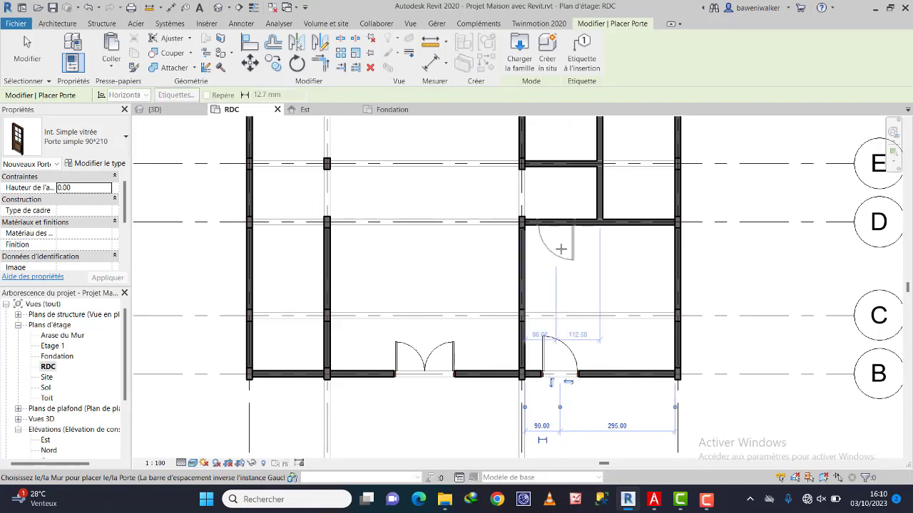
Step: Consult the reference plan PDF again and place a single door in the grid D wall, opening downward, 60 from the interior wall on its left
left_click(655, 501)
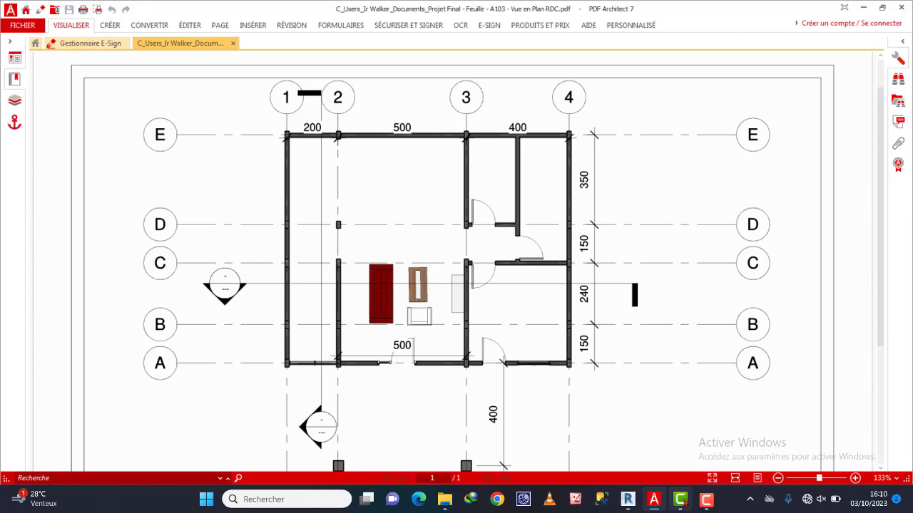
left_click(680, 500)
left_click(655, 500)
left_click(628, 501)
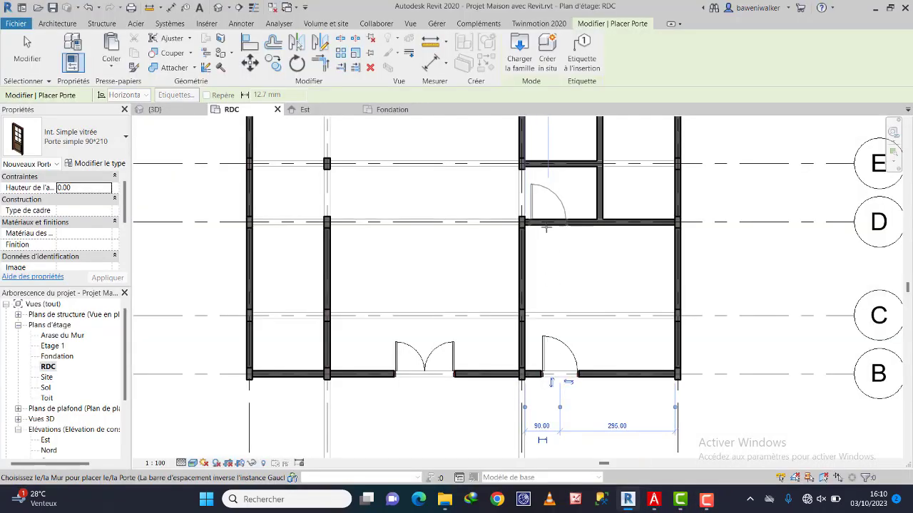
scroll(543, 231, "up", 3)
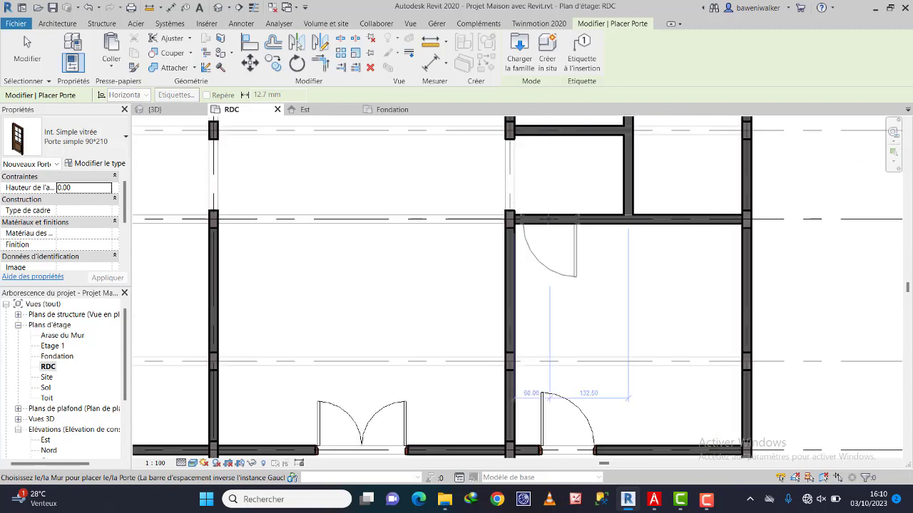
left_click(549, 216)
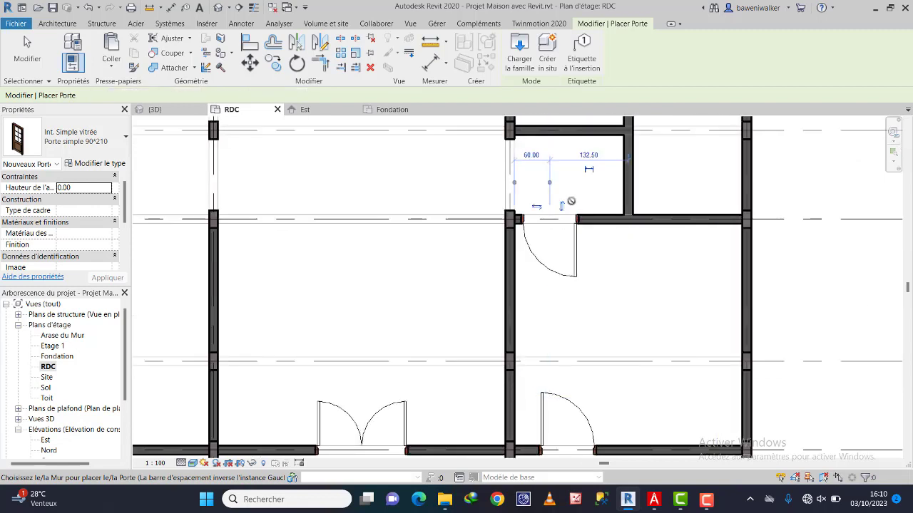
Step: Place single doors in the grid E wall, 60 from the left wall, and in the vertical wall between D and E, 60 from grid D
middle_click_drag(531, 190, 519, 312)
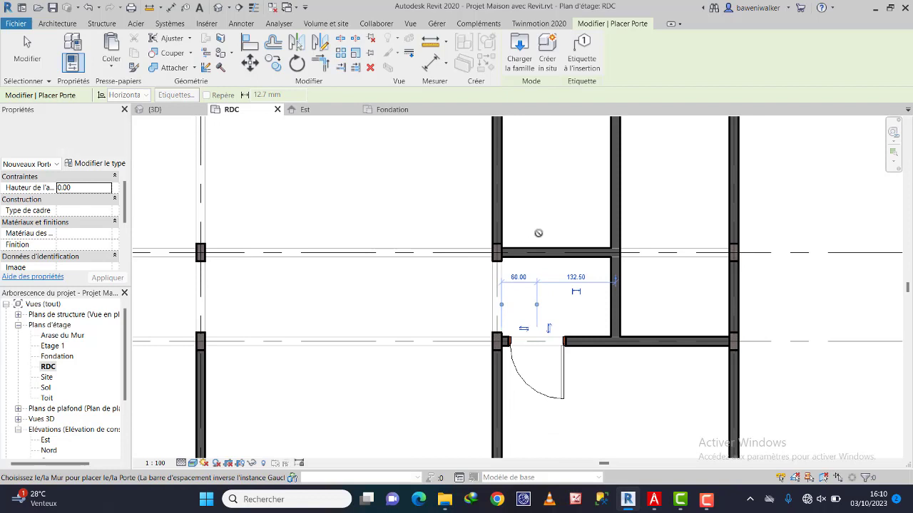
left_click(537, 254)
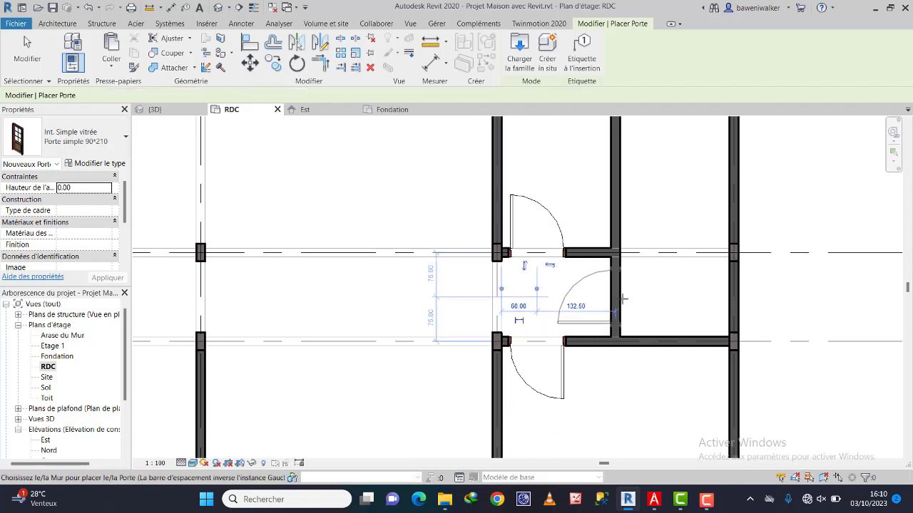
left_click(631, 279)
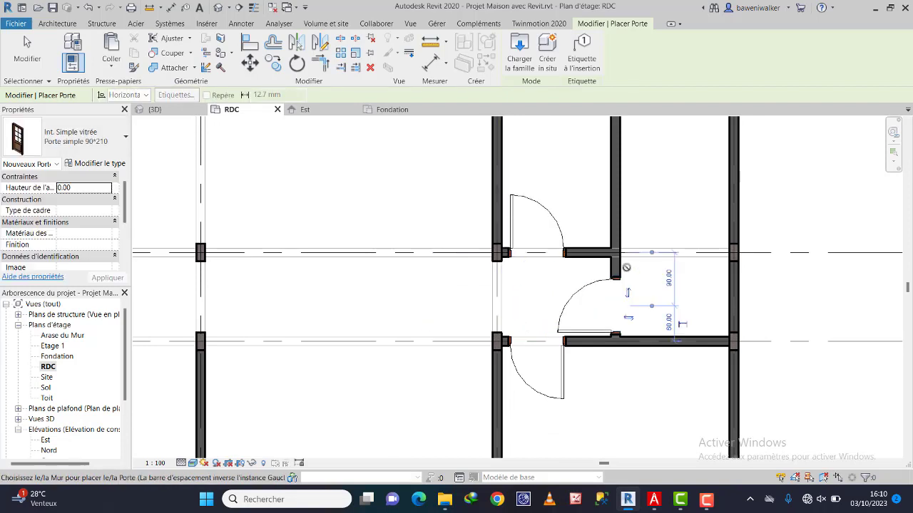
left_click(27, 50)
scroll(615, 261, "down", 2)
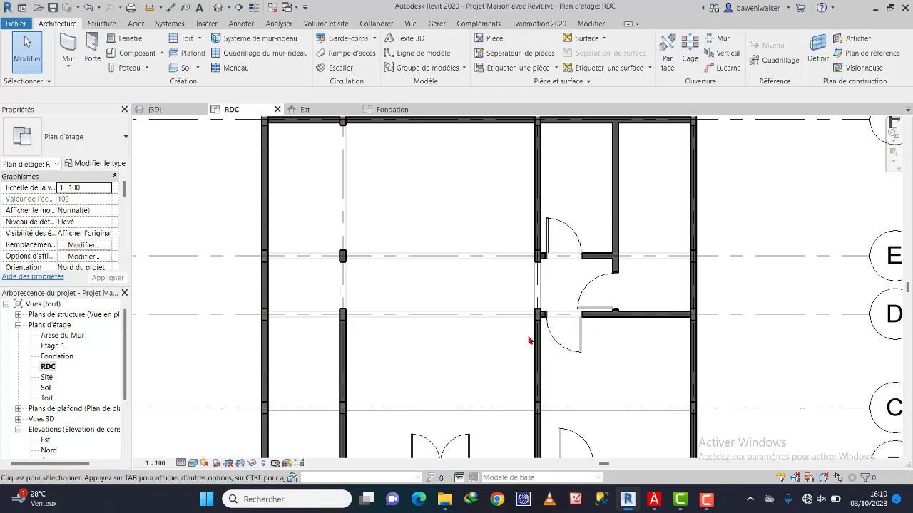
Step: Compare with the reference plan PDF, flip the grid D door's hinge to its left side, and deselect it
left_click(654, 499)
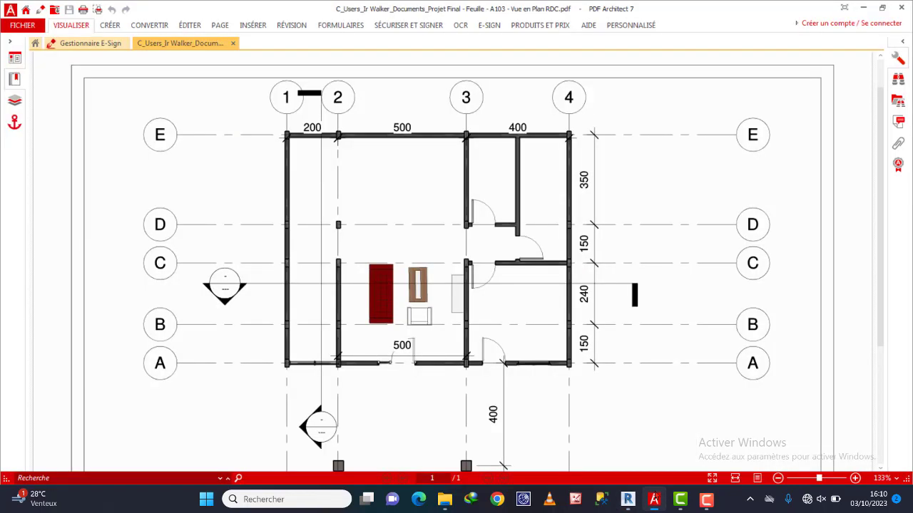
left_click(627, 499)
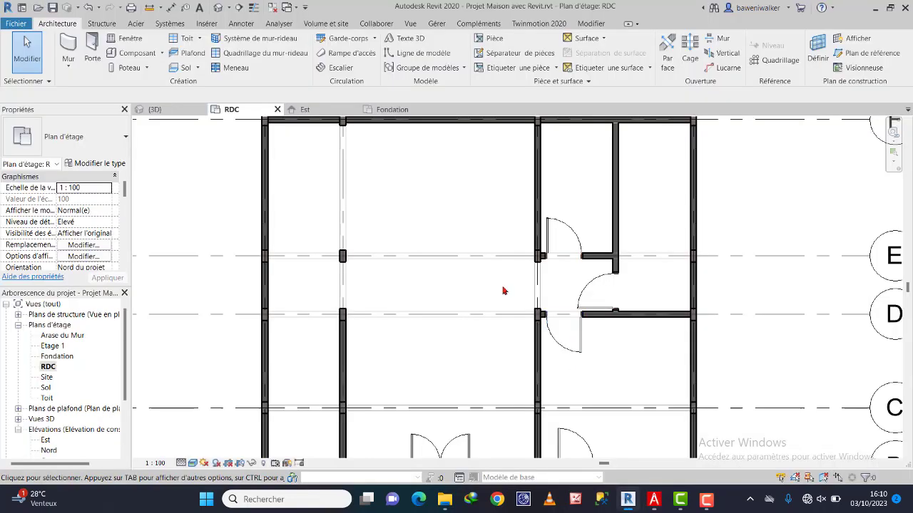
left_click(571, 348)
scroll(569, 350, "up", 2)
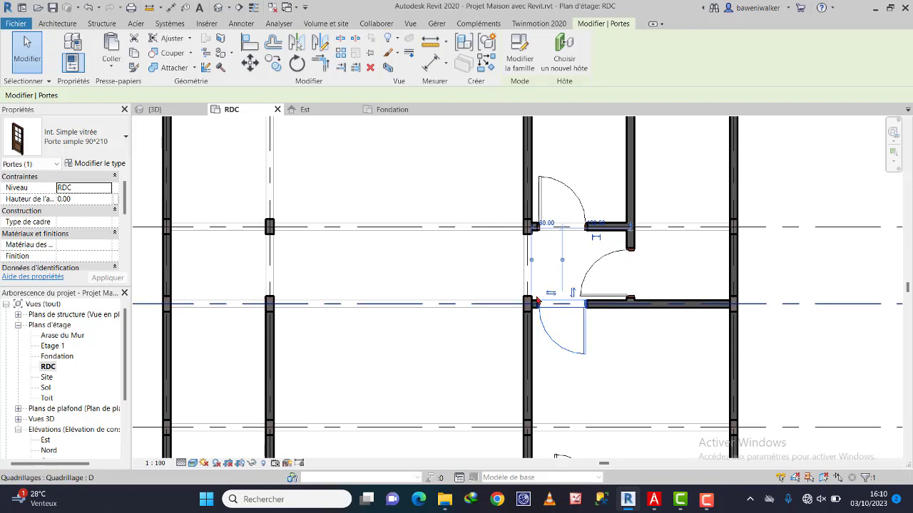
left_click(550, 294)
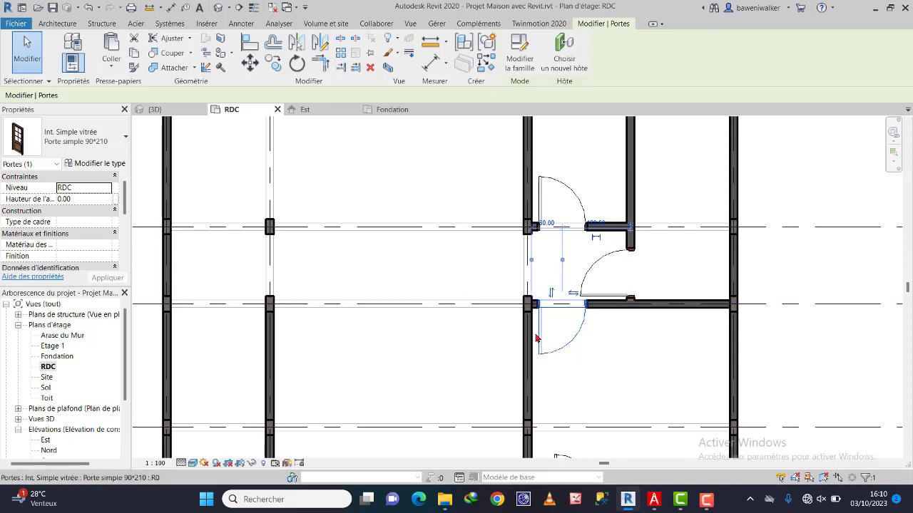
left_click(509, 330)
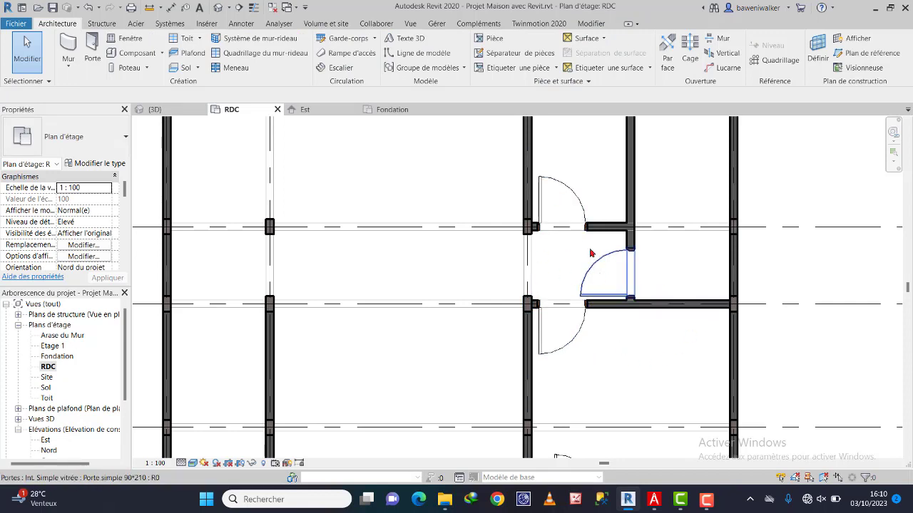
Step: Flip the door in the vertical wall between grids D and E so it opens into the room on its right
left_click(605, 293)
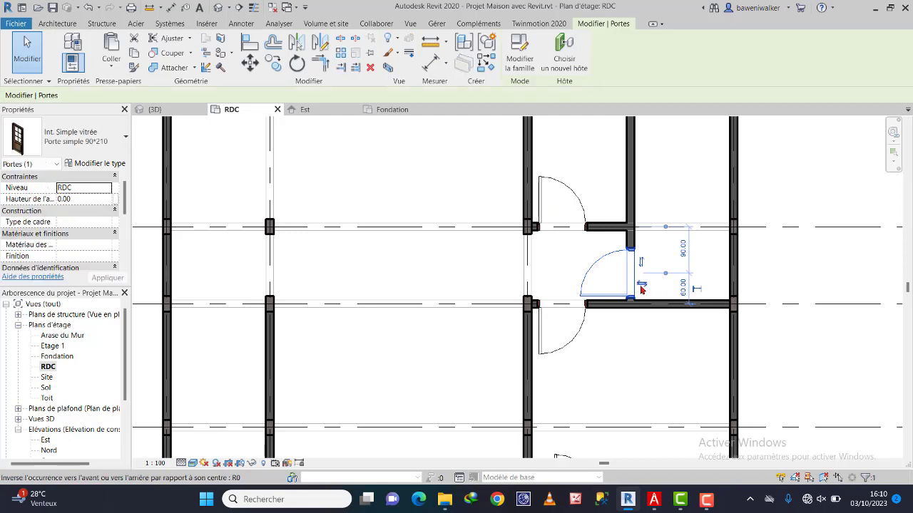
key("space")
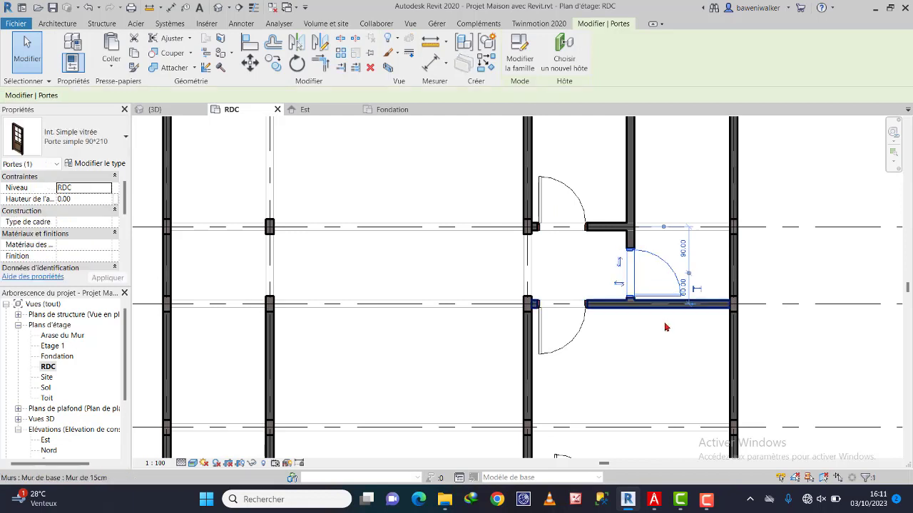
left_click(620, 263)
left_click(619, 285)
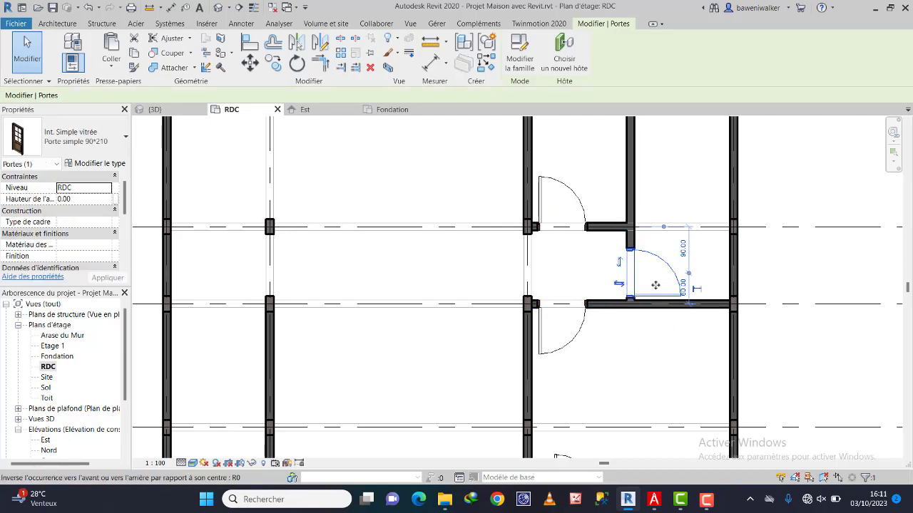
Step: Deselect the door and compare the door layout of the whole RDC plan with the reference plan PDF
left_click(795, 278)
scroll(642, 321, "down", 2)
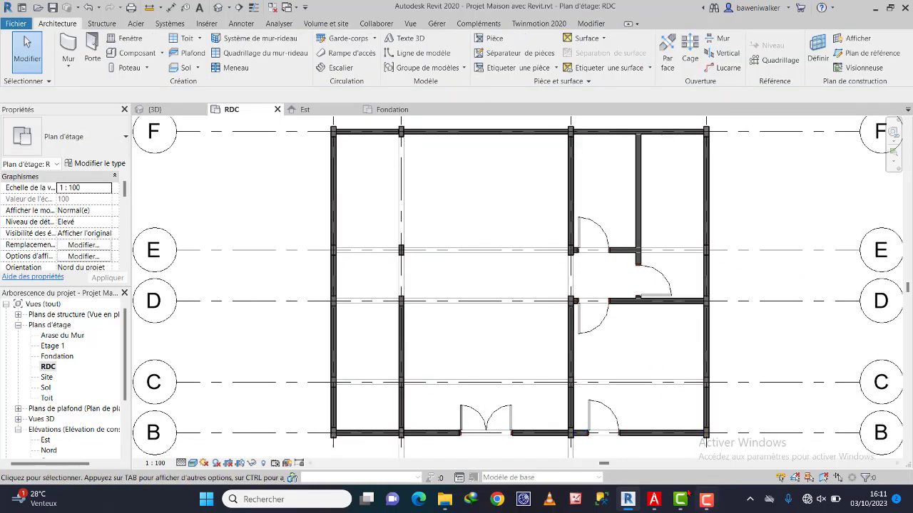
left_click(654, 499)
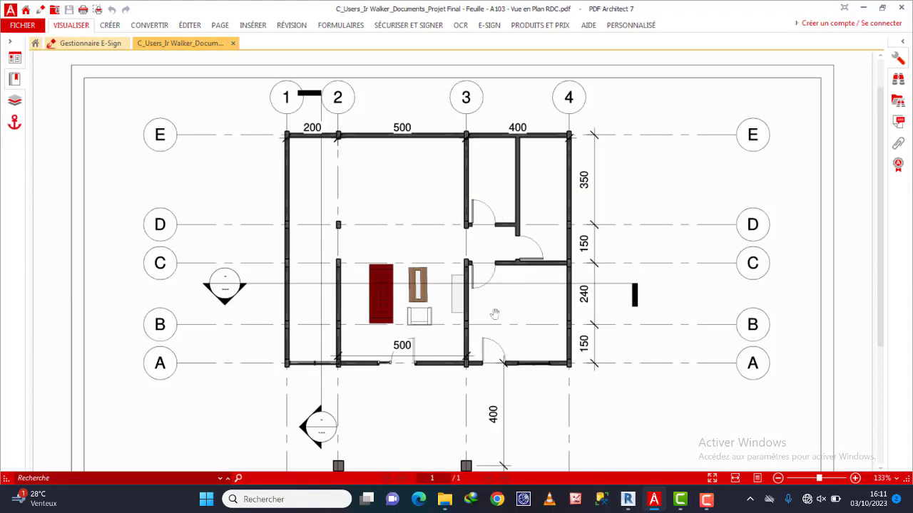
left_click(628, 499)
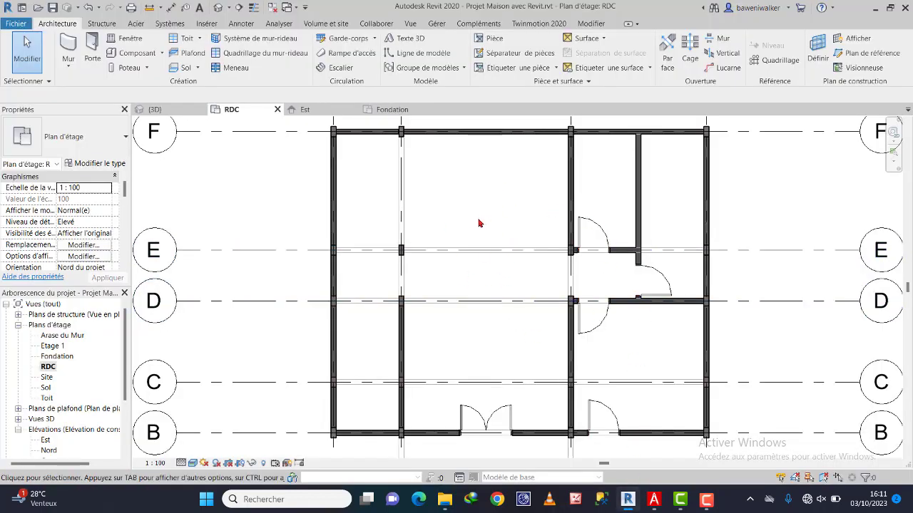
scroll(479, 222, "down", 1)
scroll(532, 210, "up", 1)
scroll(471, 246, "down", 3)
scroll(475, 249, "up", 2)
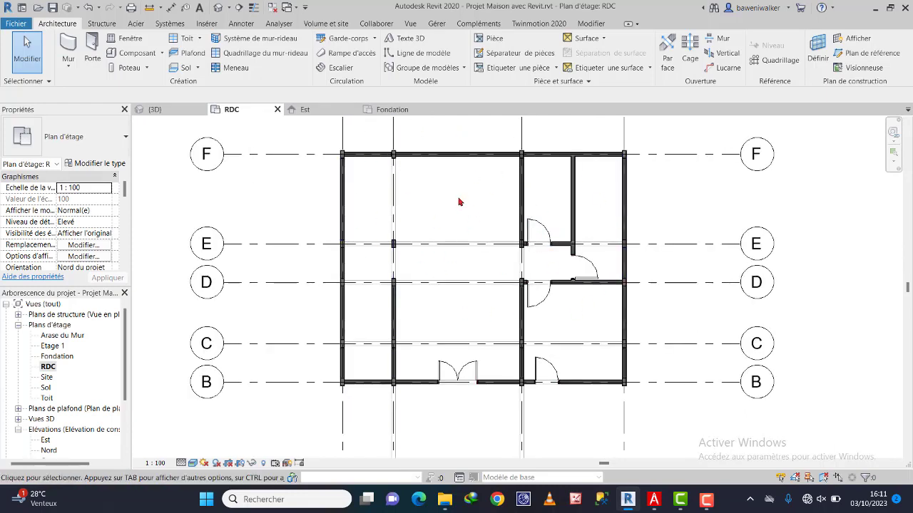
Step: Open the default 3D view and examine the double entrance door and the single doors in the exterior and interior walls
left_click(218, 7)
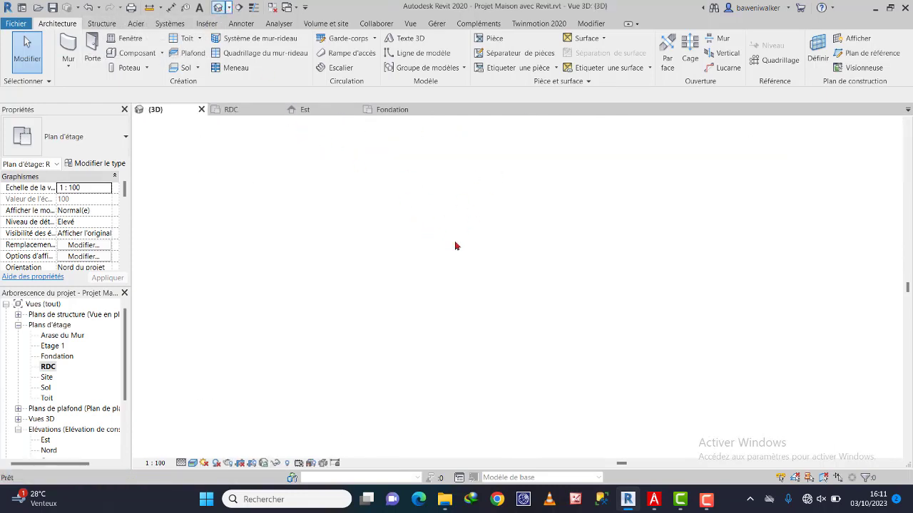
scroll(407, 313, "up", 4)
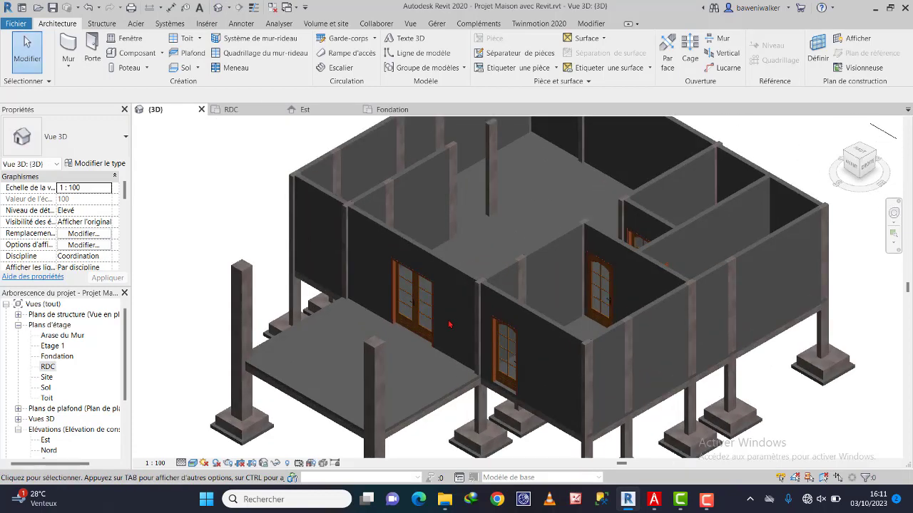
scroll(406, 314, "up", 3)
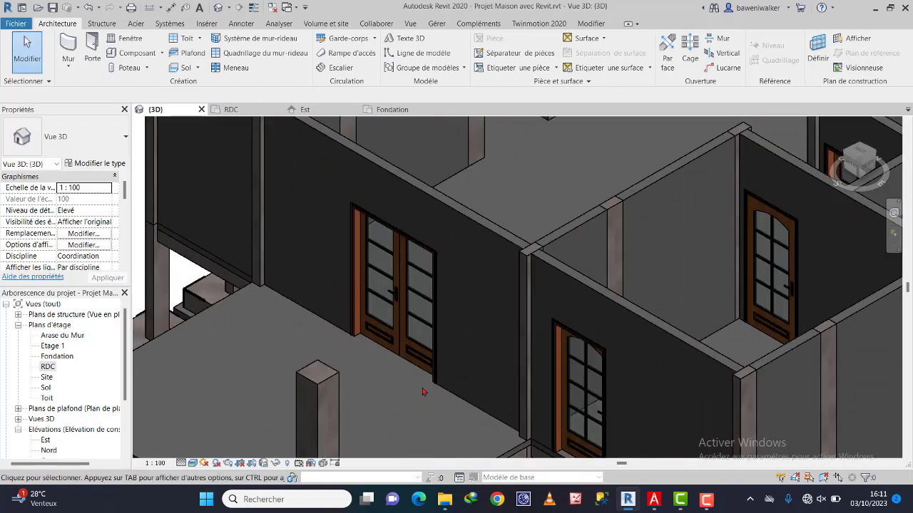
scroll(472, 224, "down", 3)
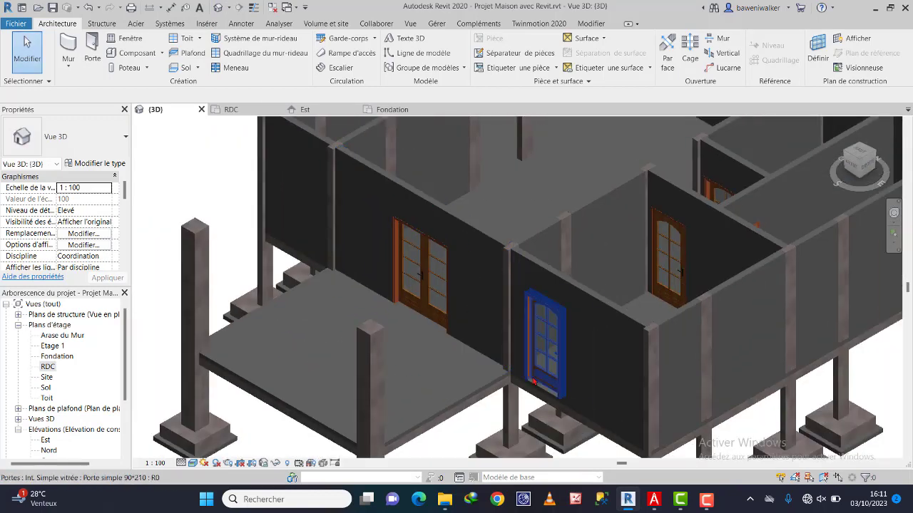
scroll(550, 342, "up", 2)
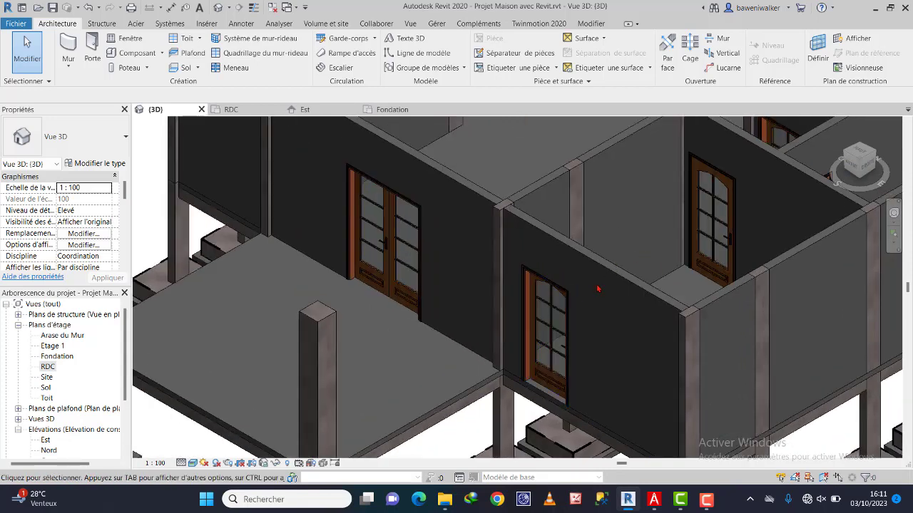
scroll(597, 289, "down", 4)
scroll(674, 217, "up", 3)
middle_click_drag(650, 233, 580, 307)
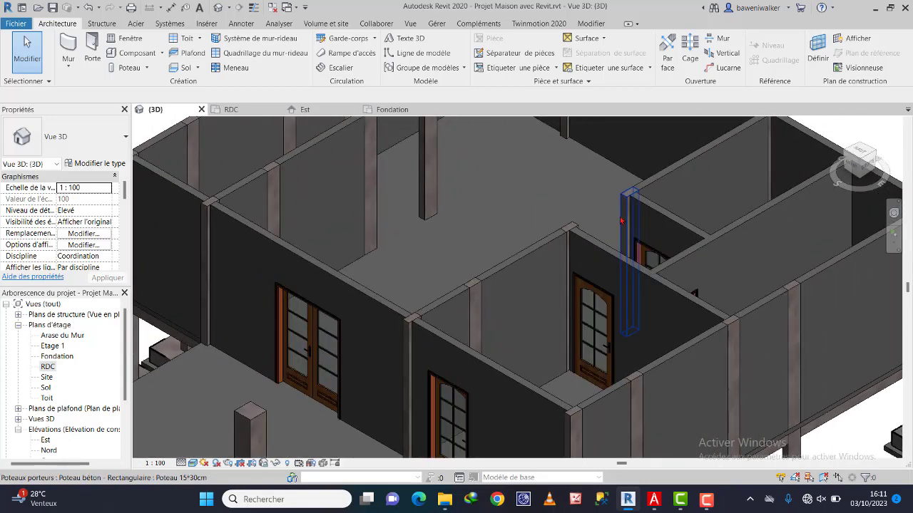
scroll(621, 221, "up", 2)
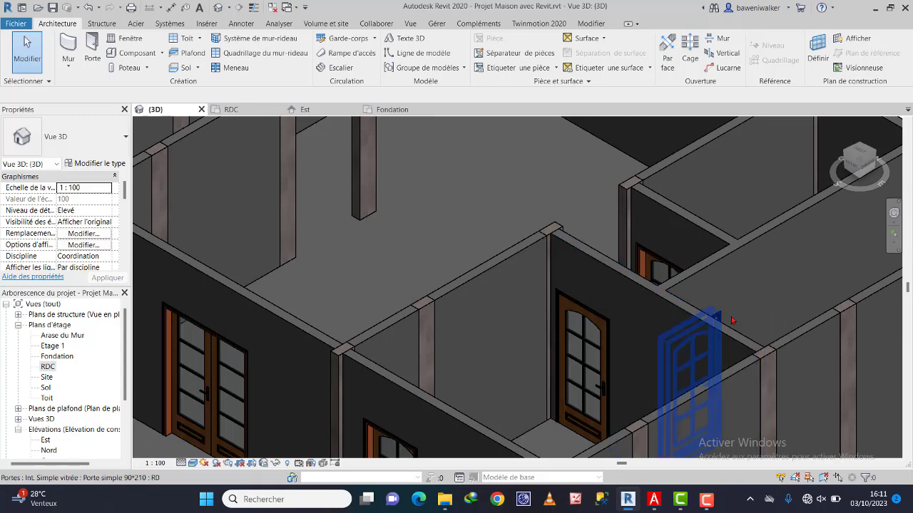
scroll(723, 320, "down", 6)
scroll(713, 316, "up", 5)
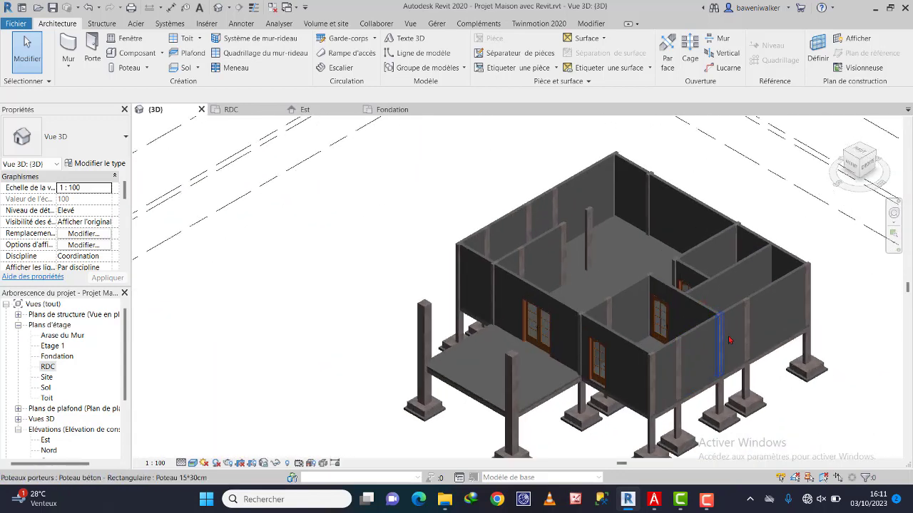
middle_click_drag(785, 344, 722, 318)
scroll(749, 335, "down", 1)
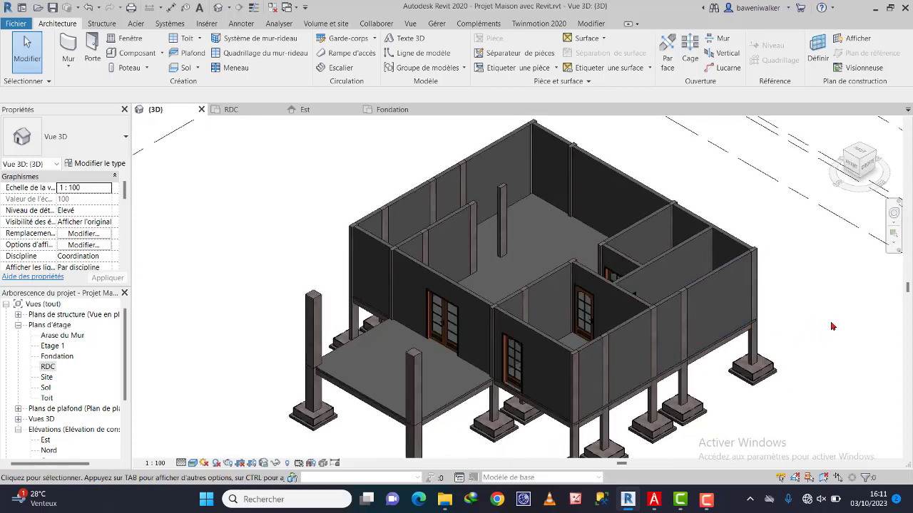
scroll(814, 329, "up", 1)
middle_click_drag(814, 330, 809, 330)
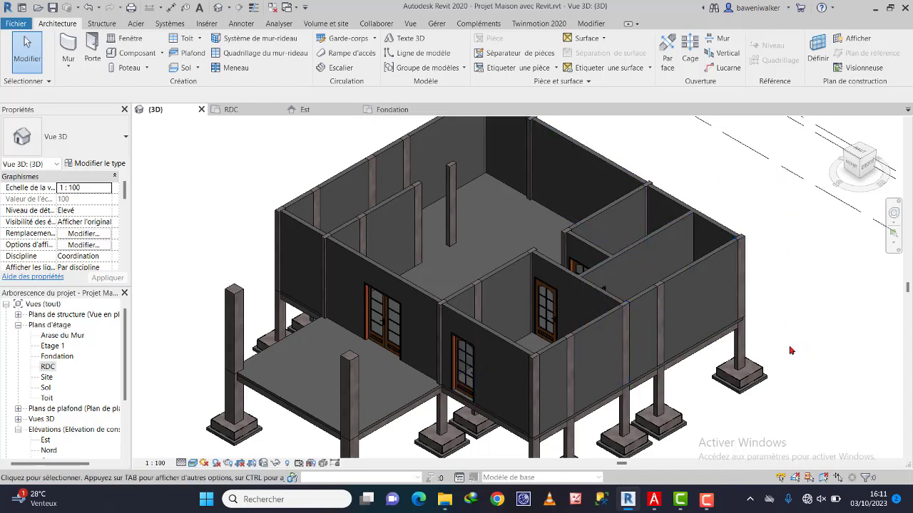
left_click(706, 502)
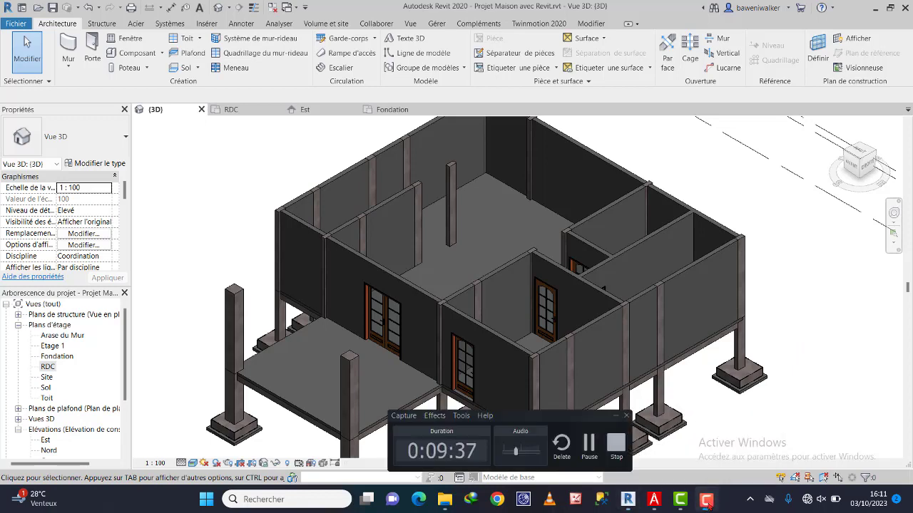